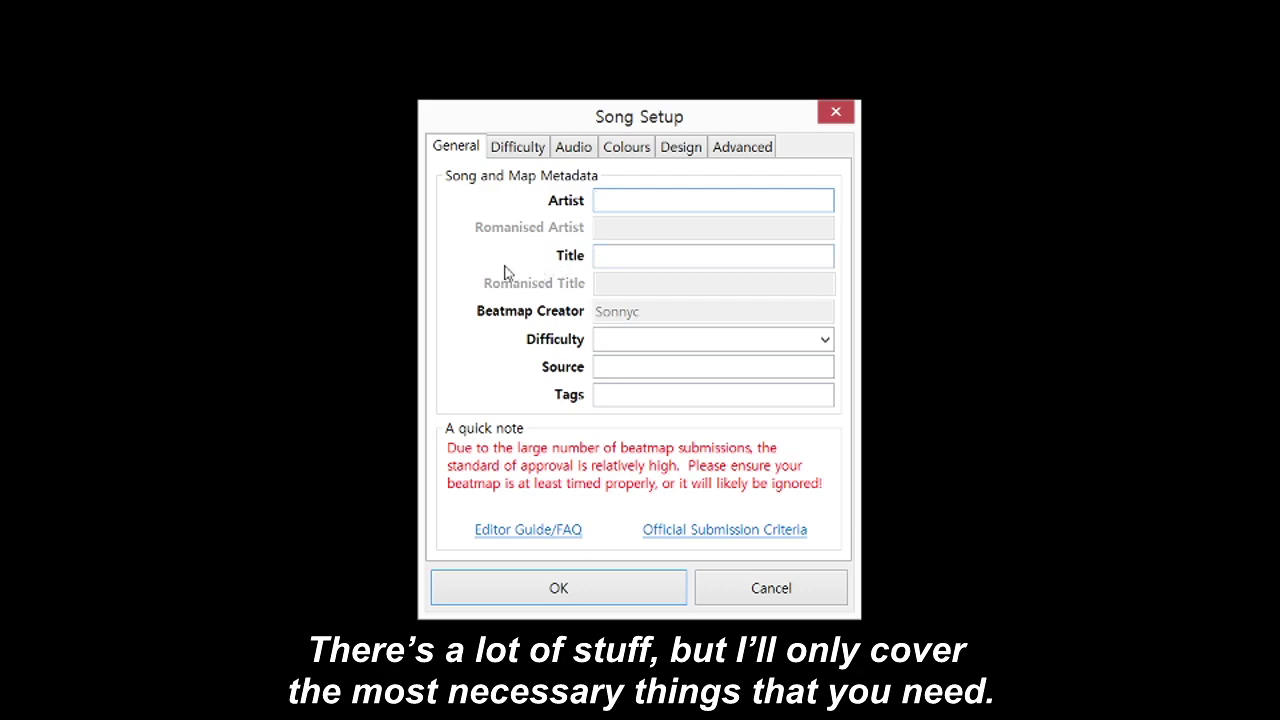
Step: Finish typing artist 'Ofshane' and choose Normal as the difficulty name
{"action": "type", "text": "Ofshane"}
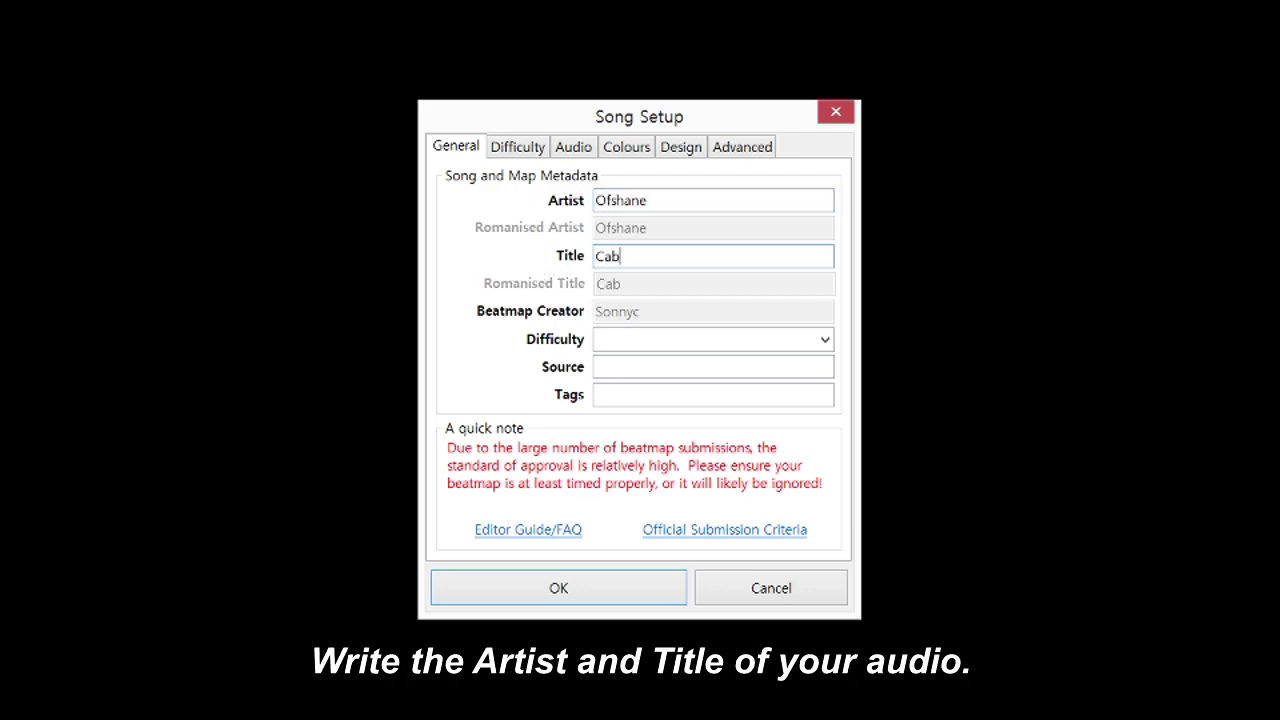
{"action": "left_click", "coordinate": [709, 340]}
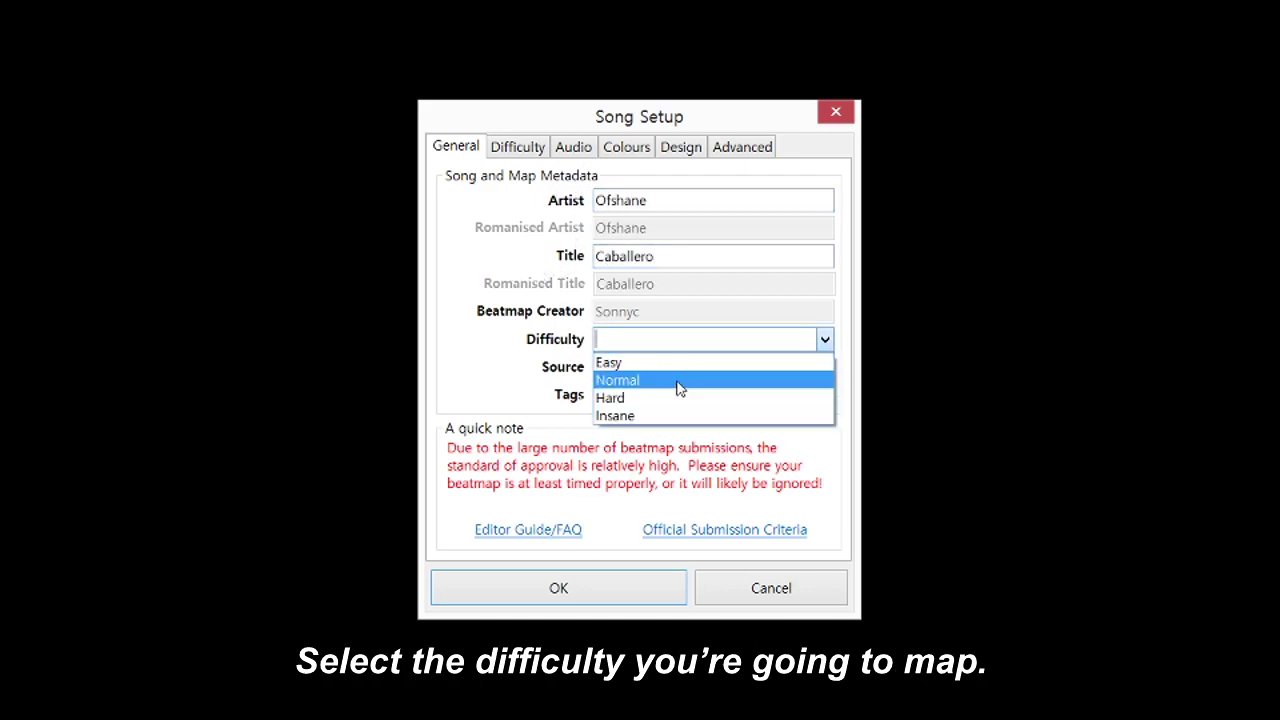
{"action": "left_click", "coordinate": [669, 377]}
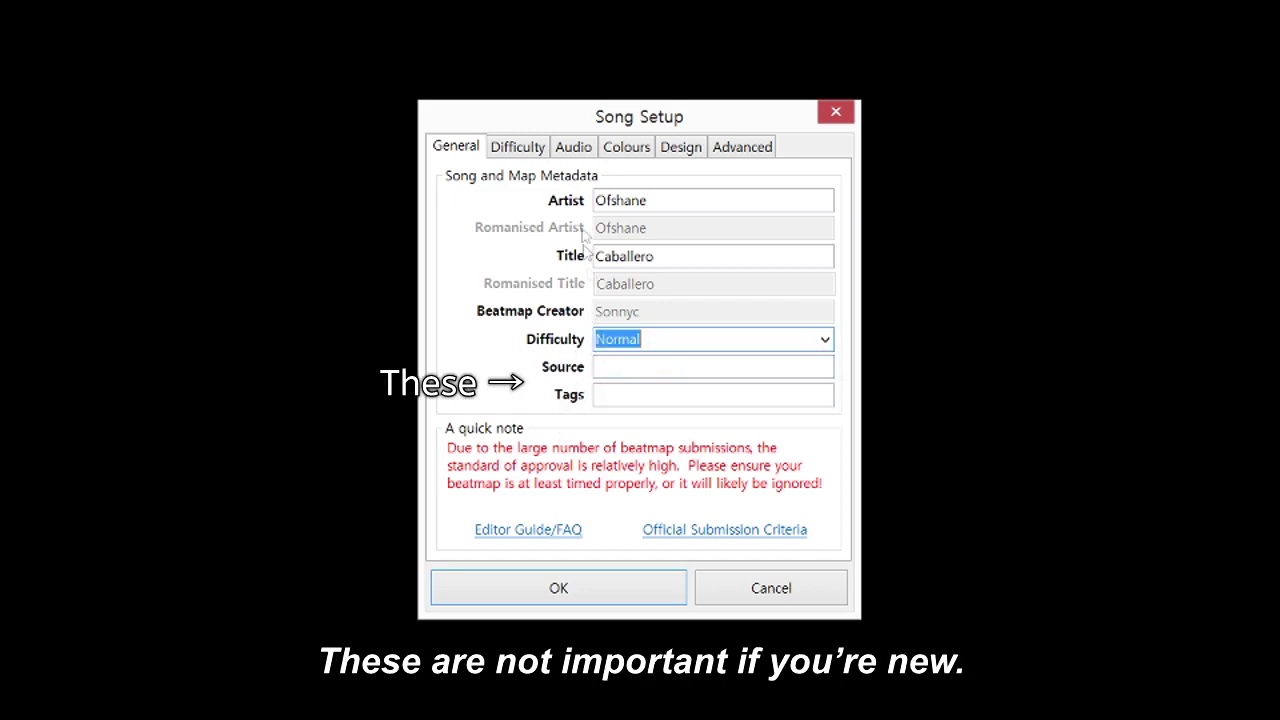
Step: Lower circle size to 4, look over Colours and Advanced, then confirm song setup
{"action": "left_click", "coordinate": [511, 155]}
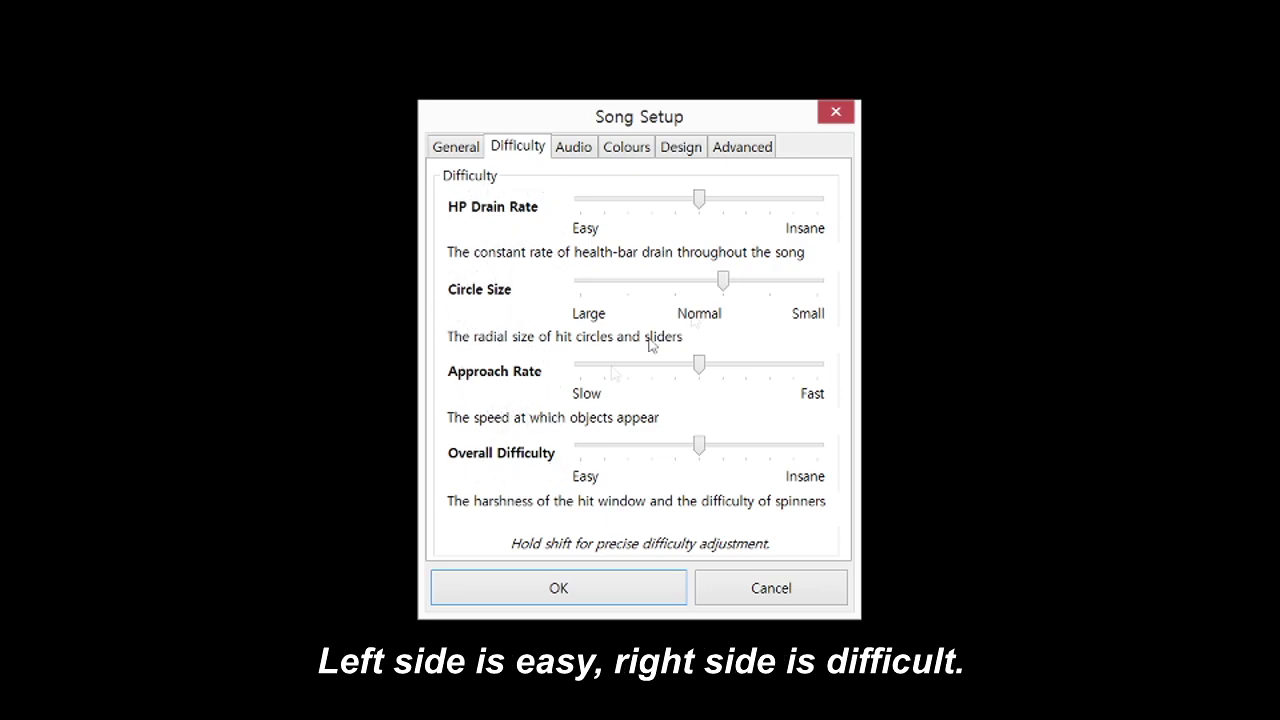
{"action": "left_click_drag", "start_coordinate": [723, 280], "coordinate": [660, 291]}
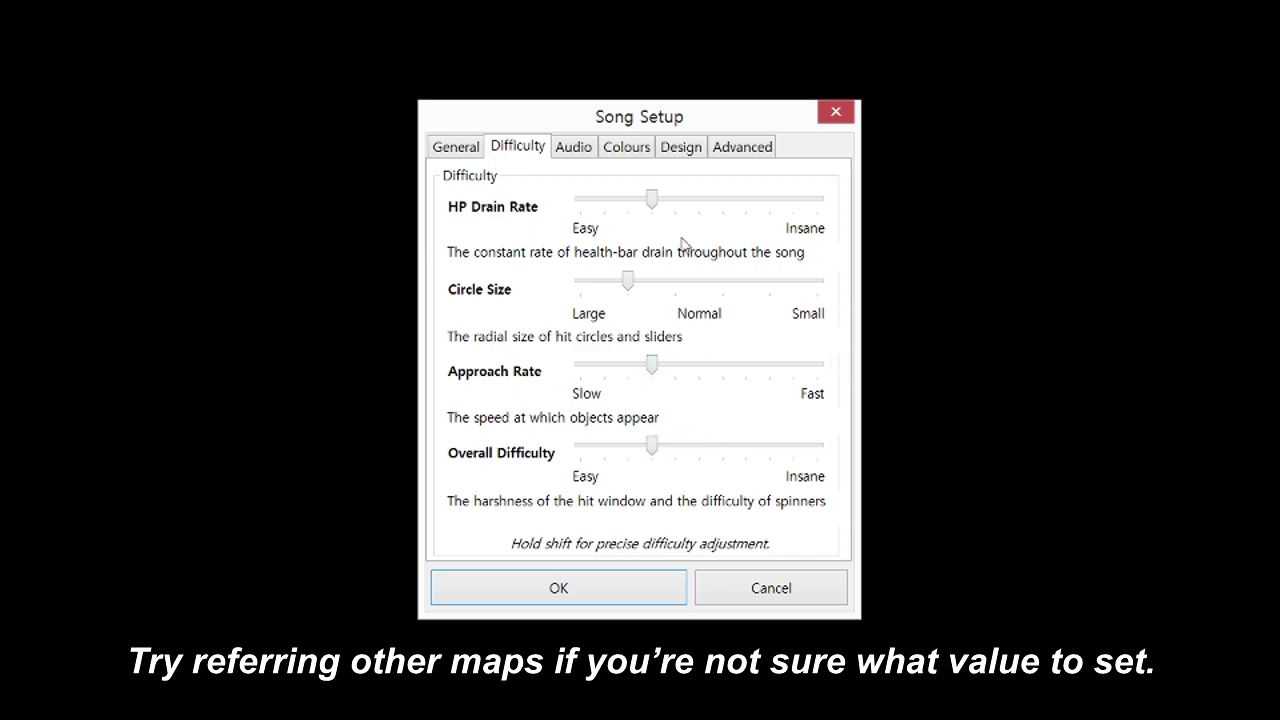
{"action": "left_click", "coordinate": [626, 146]}
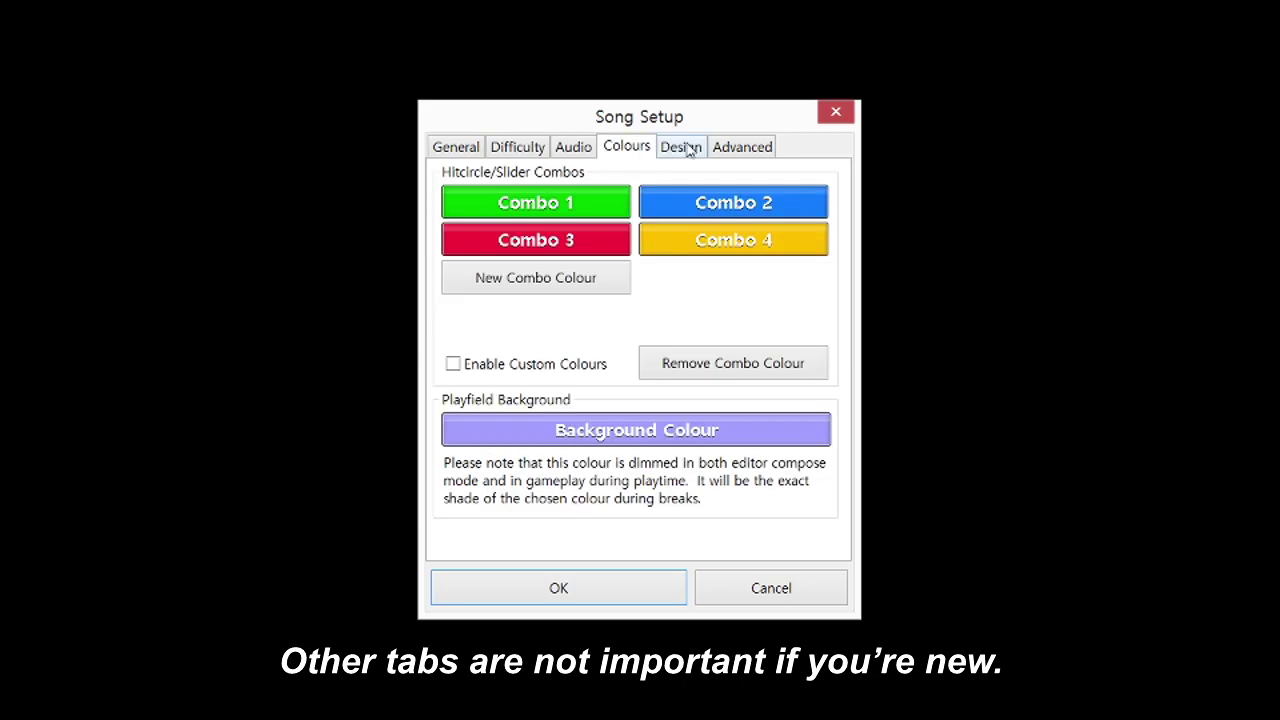
{"action": "left_click", "coordinate": [742, 146]}
{"action": "left_click", "coordinate": [517, 146]}
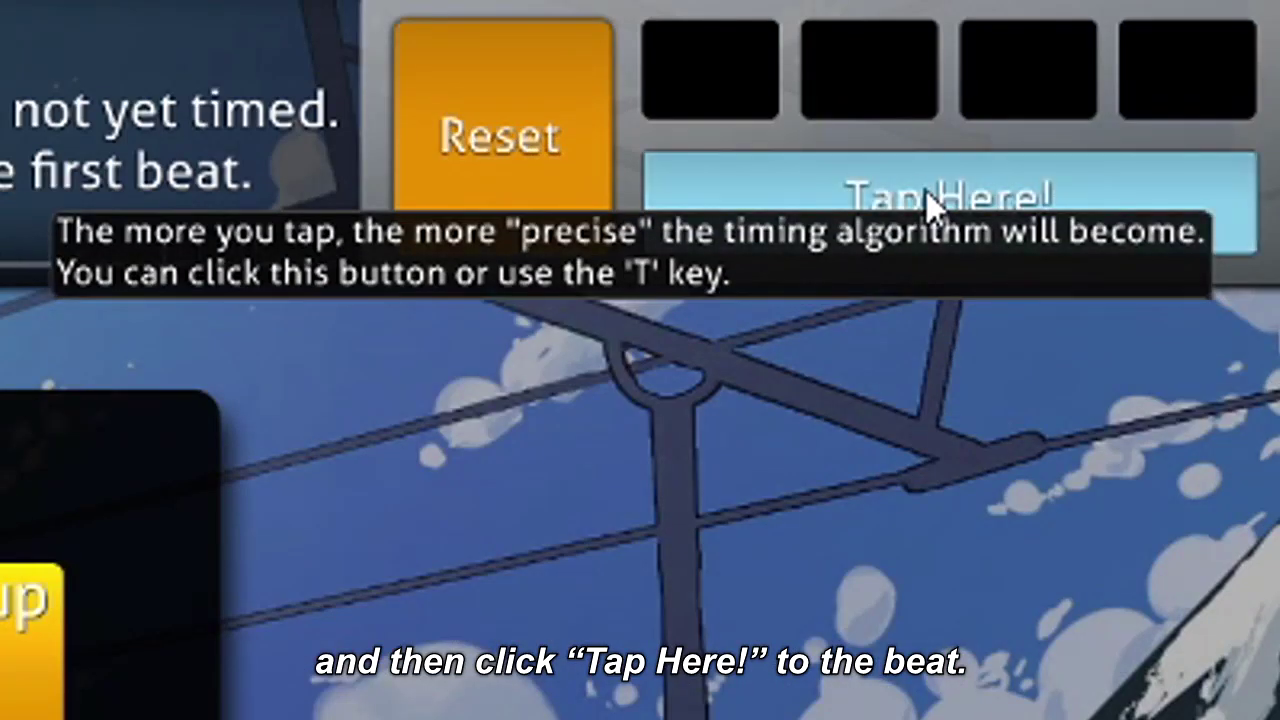
Step: Tap along with the song's beat until timing reads about 113 BPM at offset 9,003
{"action": "left_click", "coordinate": [925, 189]}
{"action": "left_click", "coordinate": [925, 189]}
{"action": "left_click", "coordinate": [925, 189]}
{"action": "left_click", "coordinate": [925, 189]}
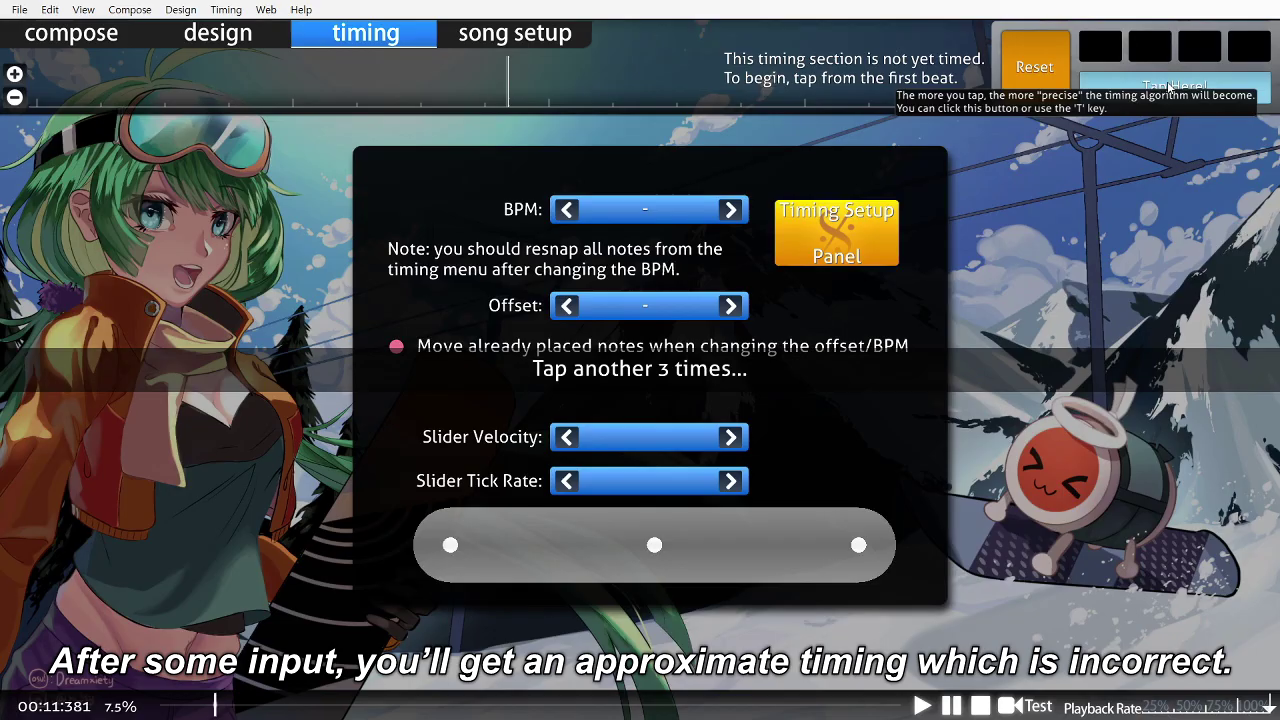
{"action": "left_click", "coordinate": [1168, 87]}
{"action": "left_click", "coordinate": [1168, 87]}
{"action": "left_click", "coordinate": [1168, 87]}
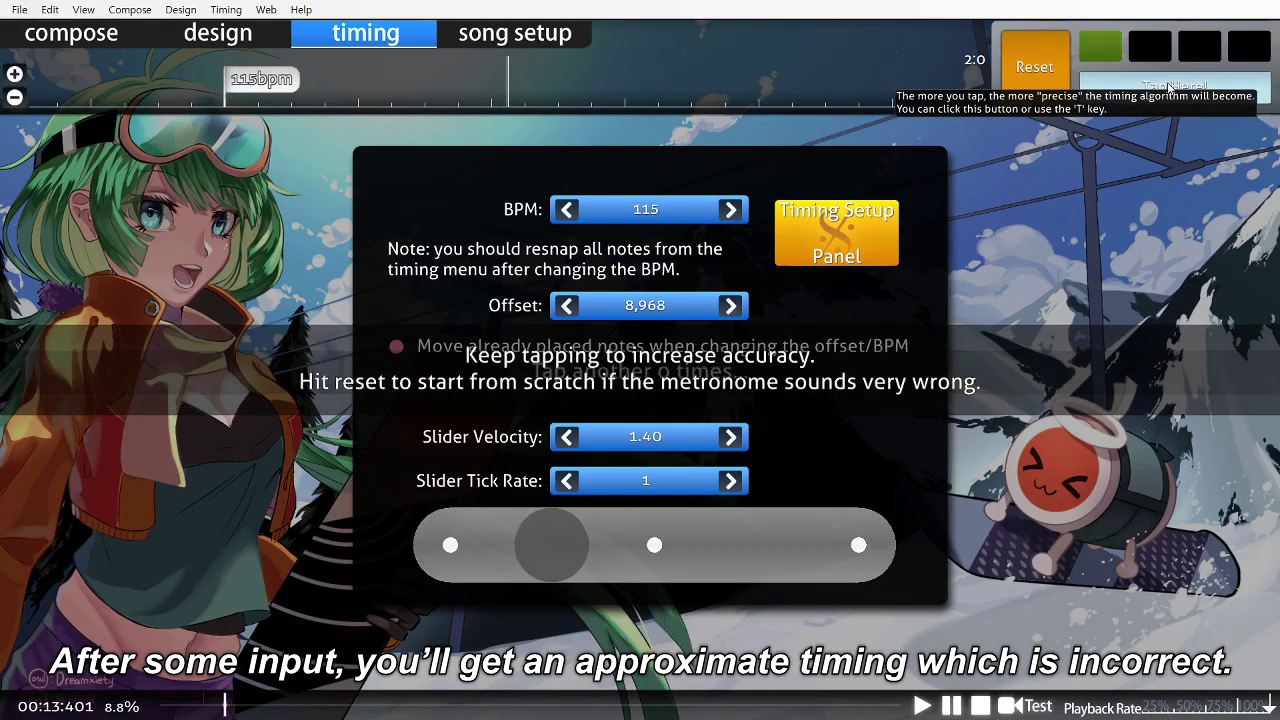
{"action": "left_click", "coordinate": [1168, 87]}
{"action": "left_click", "coordinate": [1168, 87]}
{"action": "left_click", "coordinate": [1168, 87]}
{"action": "left_click", "coordinate": [1168, 87]}
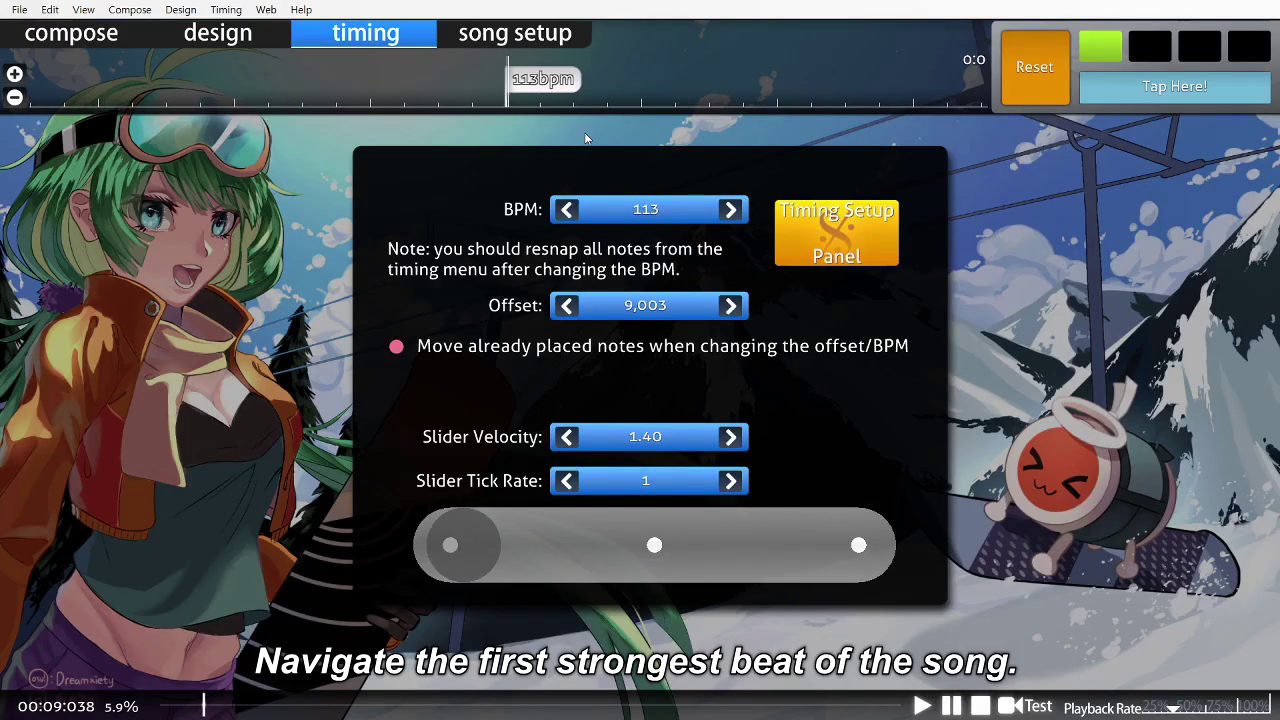
Step: Move the offset earlier to 8,703 and lower the BPM to 110, checking later in the song
{"action": "key", "text": "Left"}
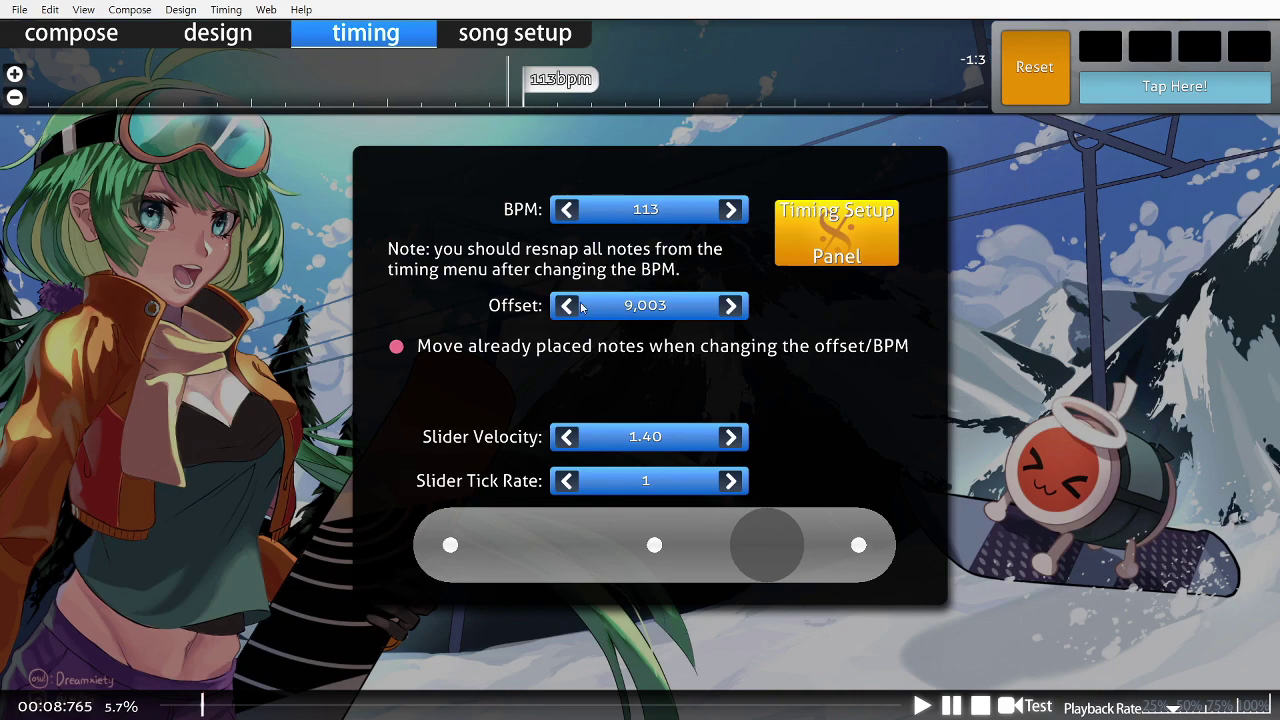
{"action": "left_click", "coordinate": [566, 307]}
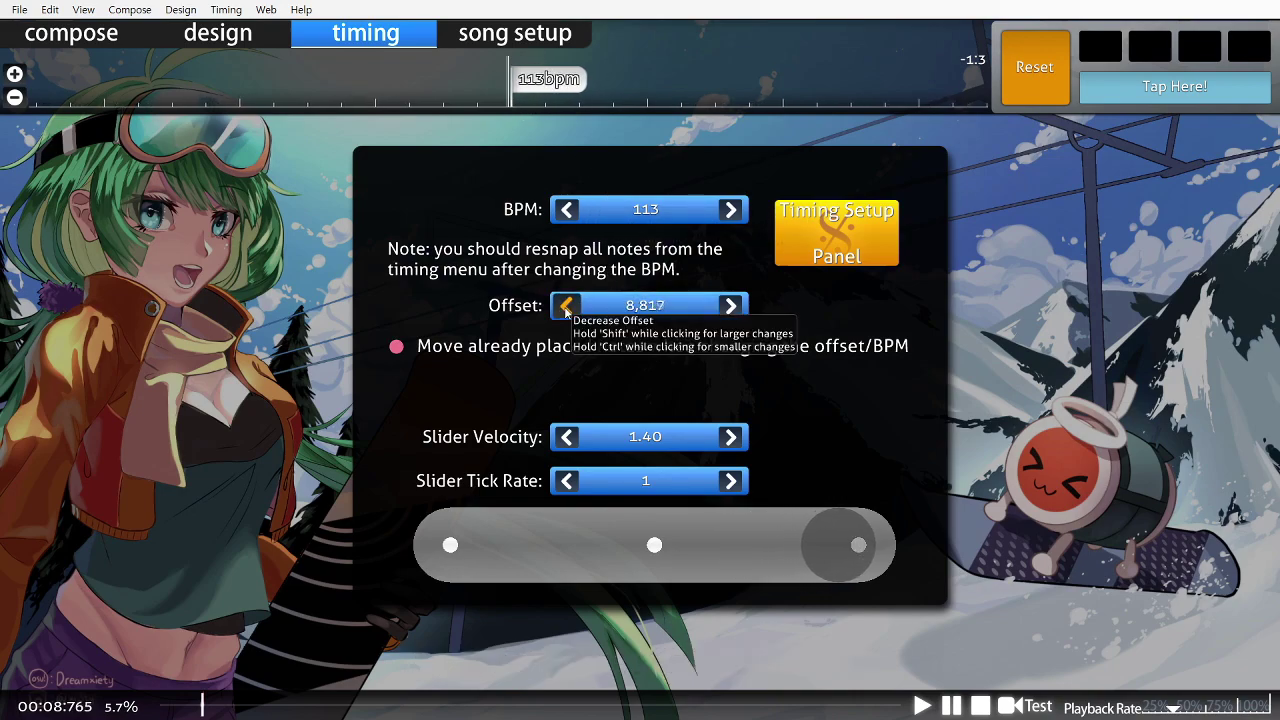
{"action": "left_click", "coordinate": [566, 307]}
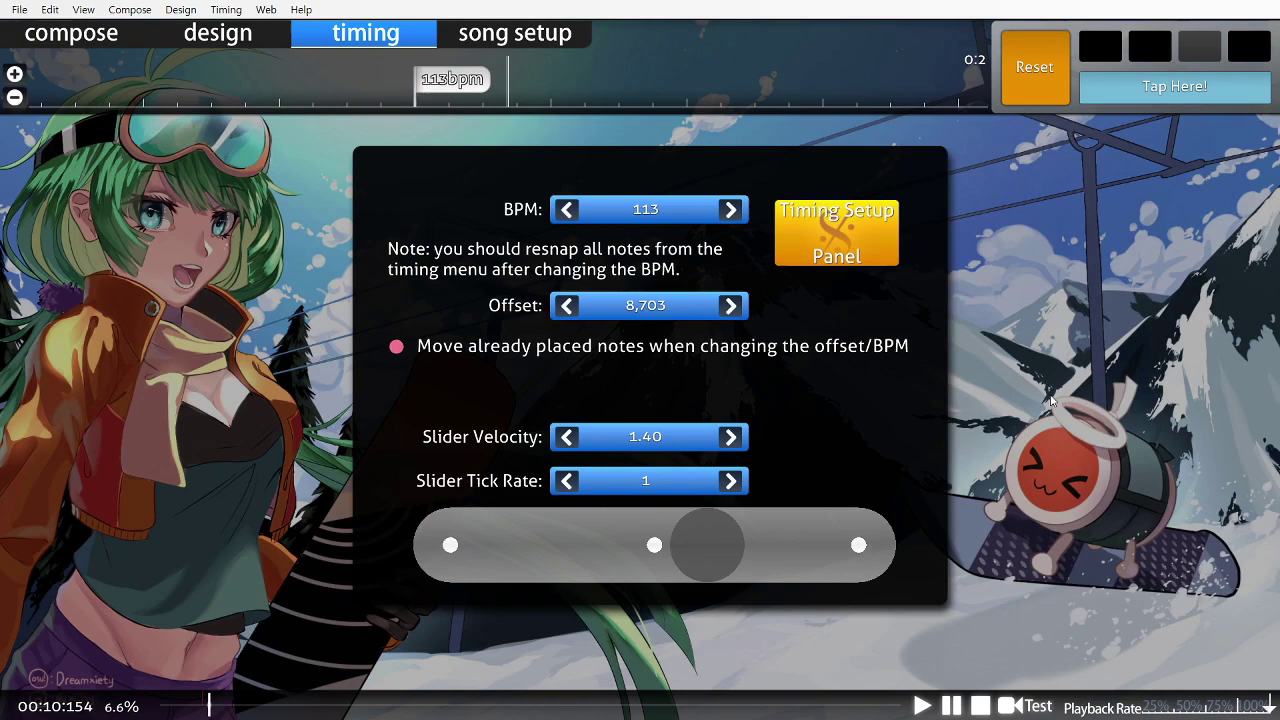
{"action": "left_click", "coordinate": [565, 210]}
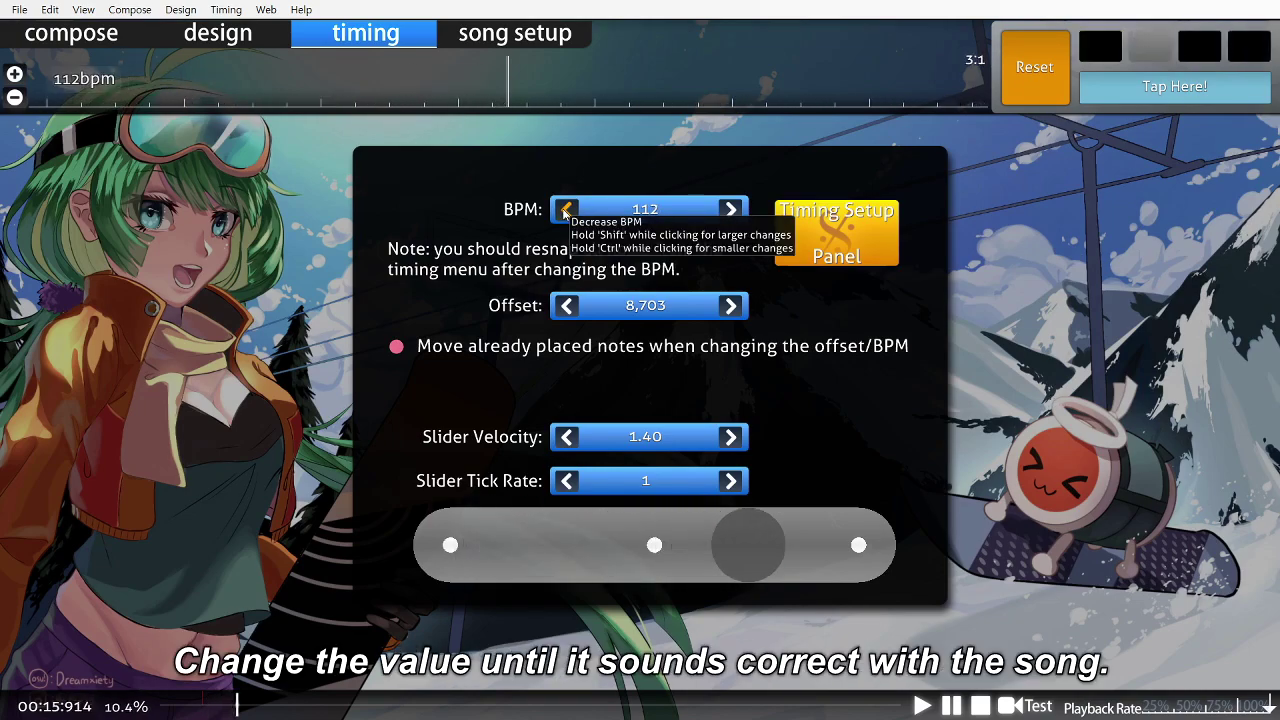
{"action": "left_click", "coordinate": [565, 210]}
{"action": "left_click", "coordinate": [565, 210]}
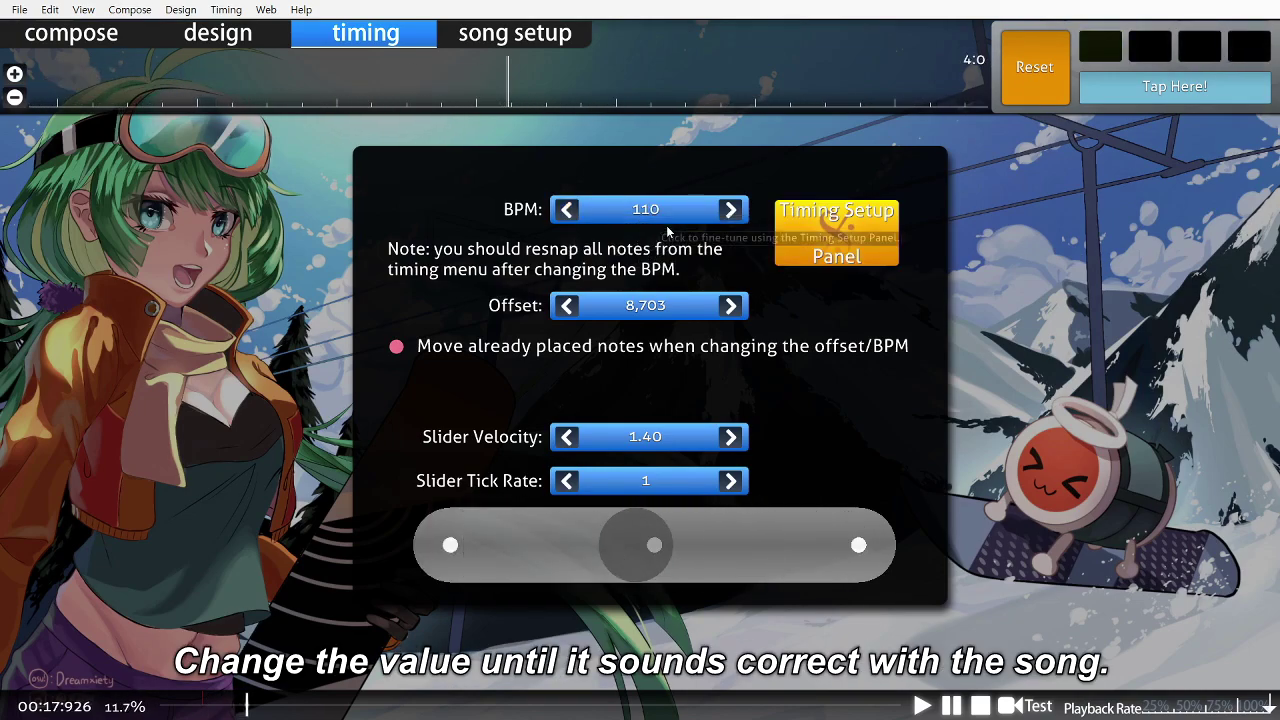
{"action": "left_click", "coordinate": [538, 708]}
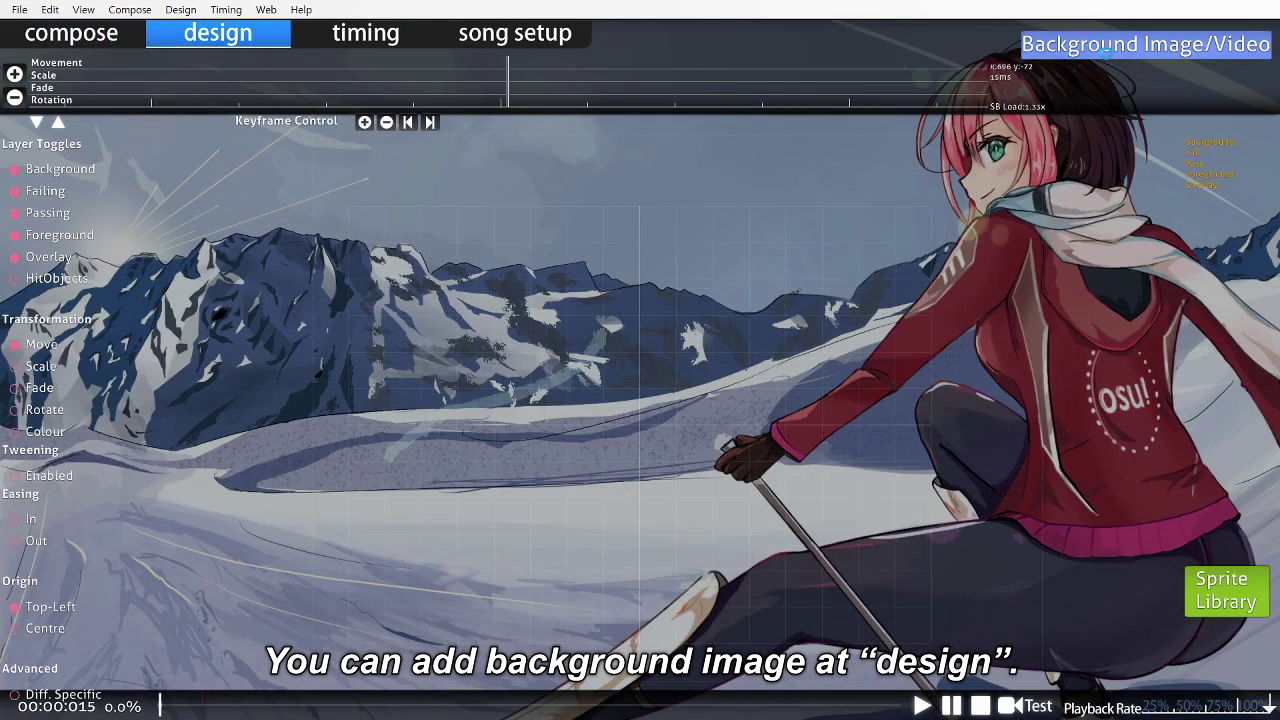
Step: Skip the background image, jump to the map's start and end, then return to 00:08:703
{"action": "left_click", "coordinate": [1106, 52]}
{"action": "key", "text": "F1"}
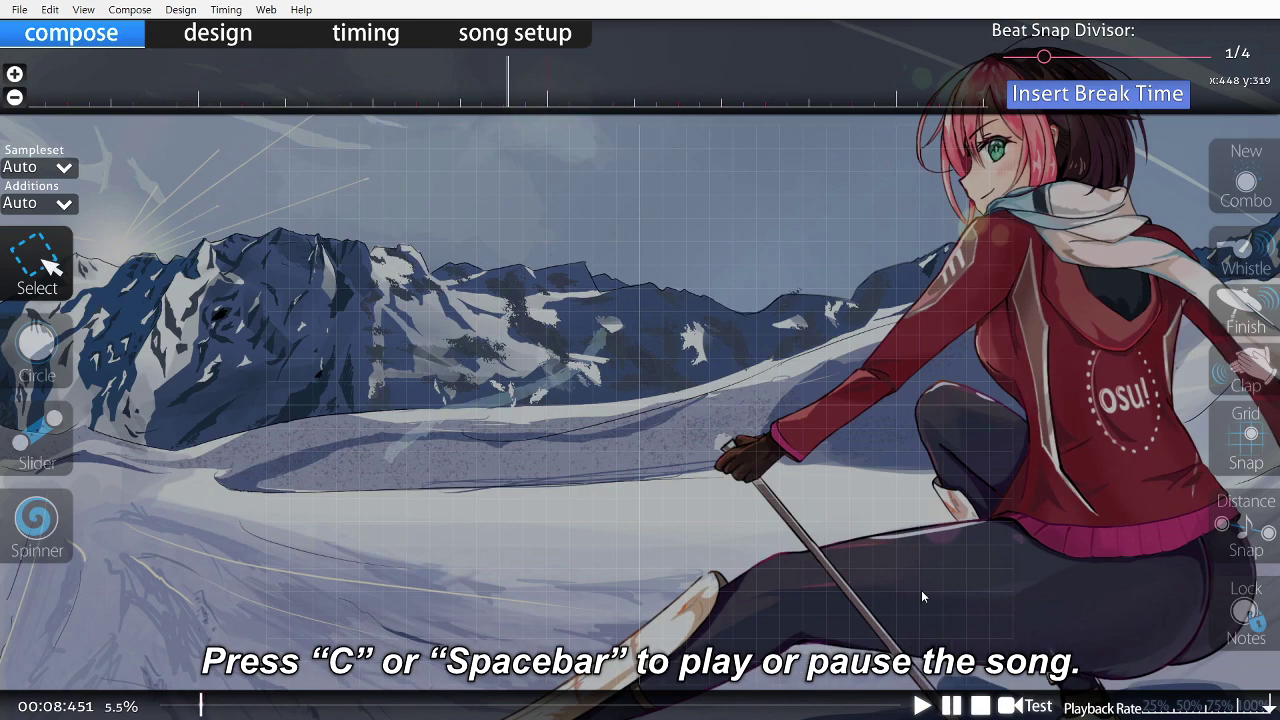
{"action": "key", "text": "z"}
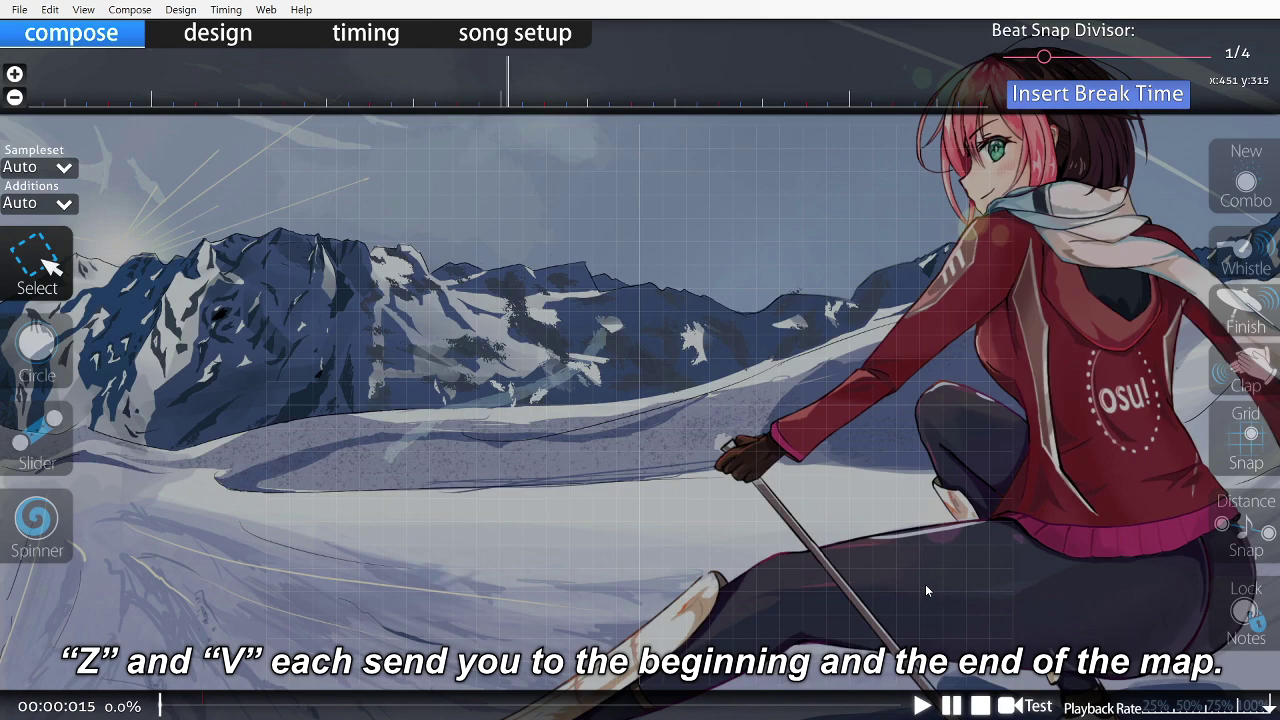
{"action": "key", "text": "v"}
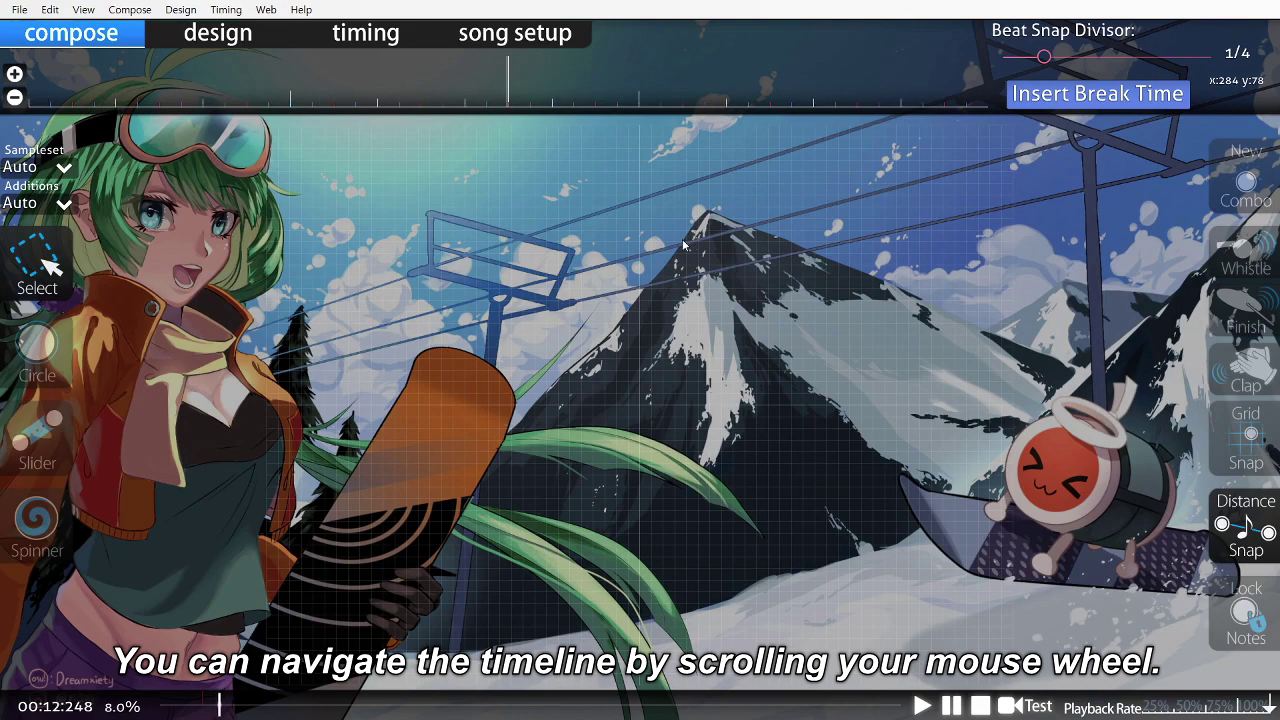
{"action": "scroll", "coordinate": [600, 280], "scroll_direction": "up", "scroll_amount": 1}
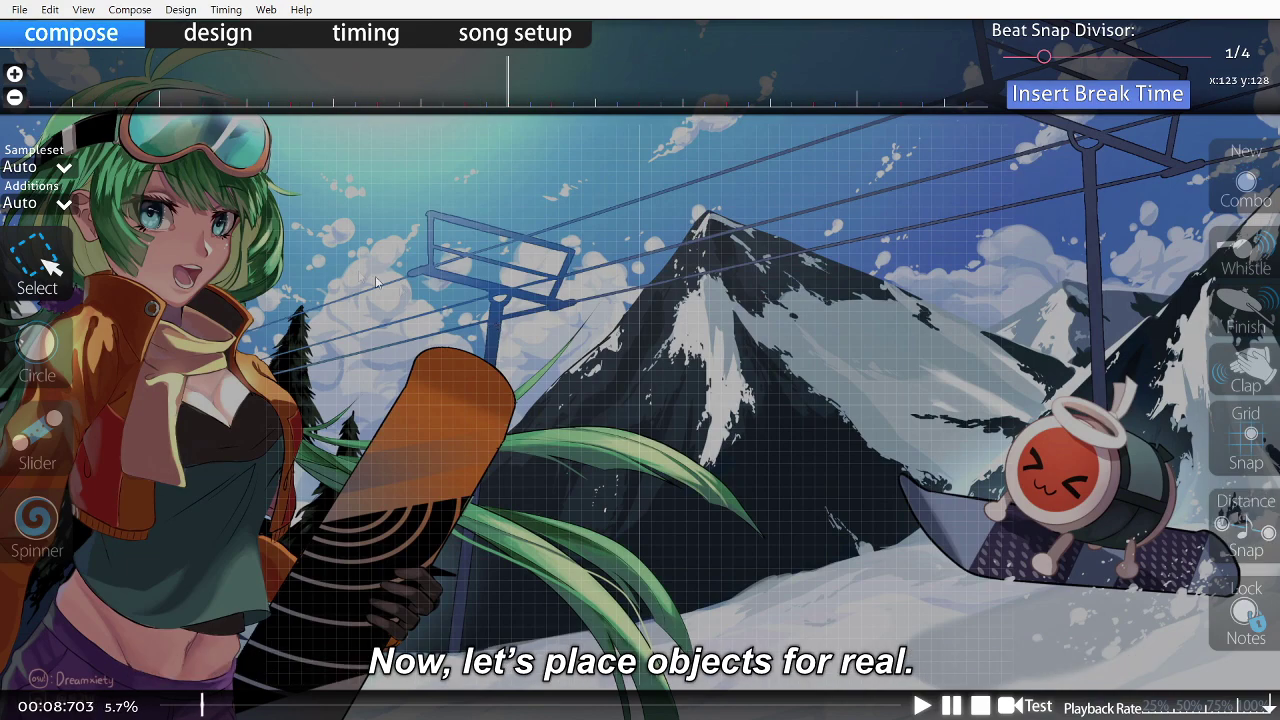
Step: Practise placing, deleting and retiming hit circles, then undo so the playfield is empty
{"action": "left_click", "coordinate": [37, 345]}
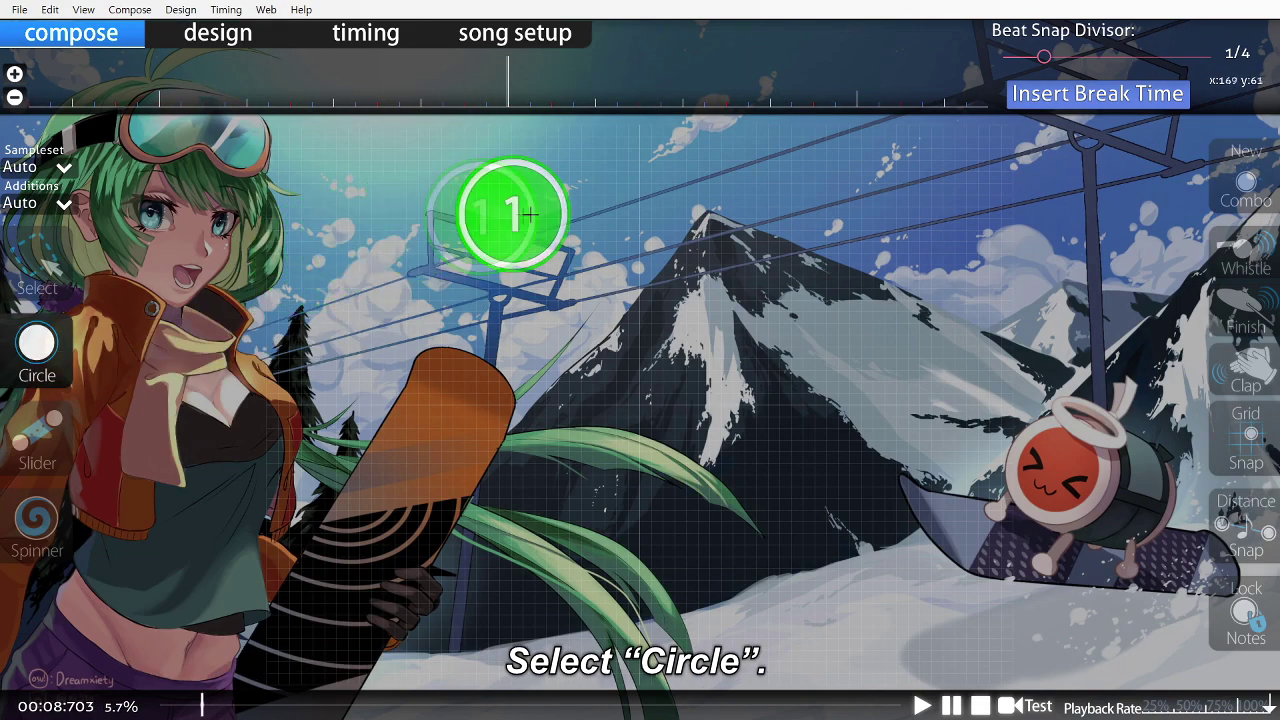
{"action": "left_click", "coordinate": [531, 277]}
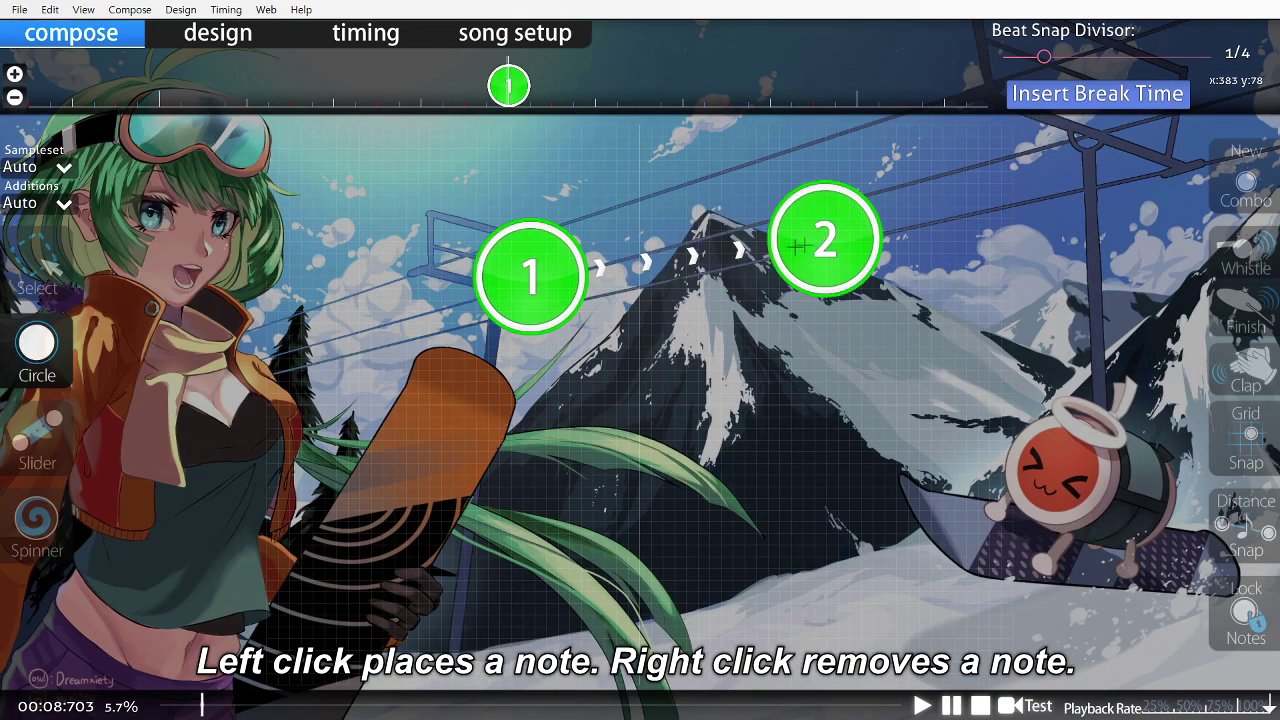
{"action": "right_click", "coordinate": [515, 275]}
{"action": "left_click", "coordinate": [620, 425]}
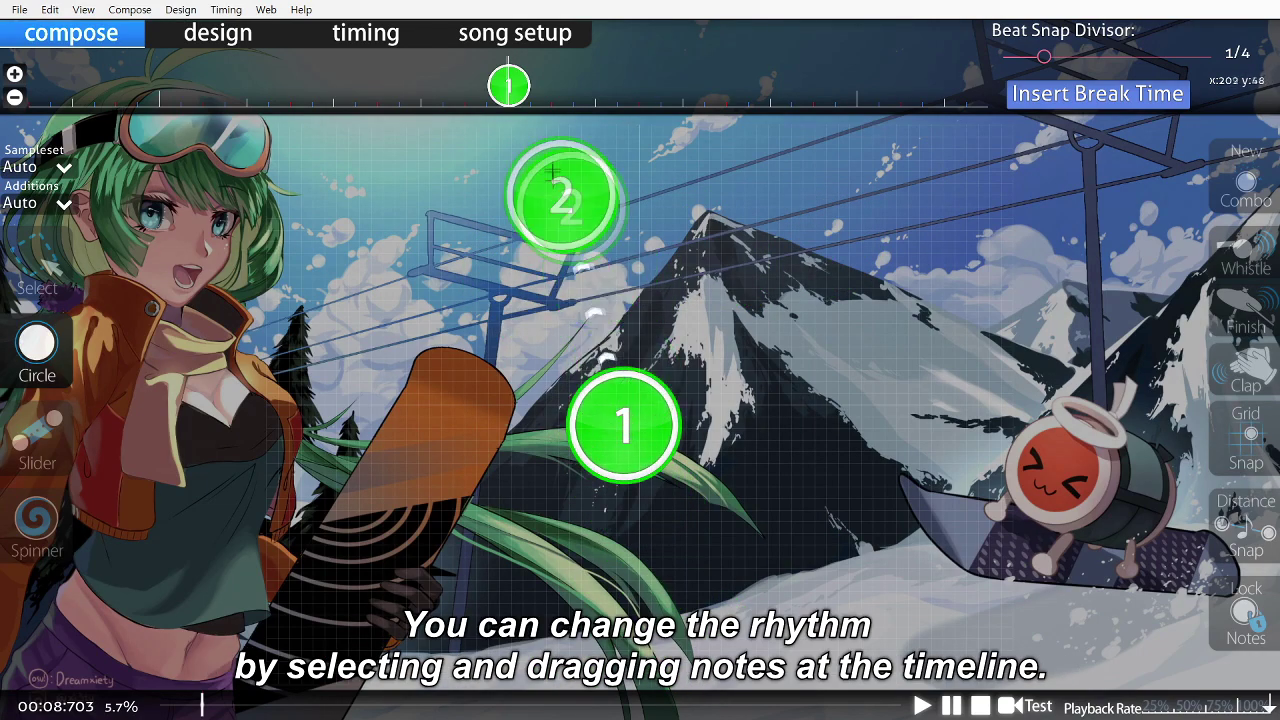
{"action": "key", "text": "1"}
{"action": "left_click_drag", "start_coordinate": [508, 86], "coordinate": [531, 86]}
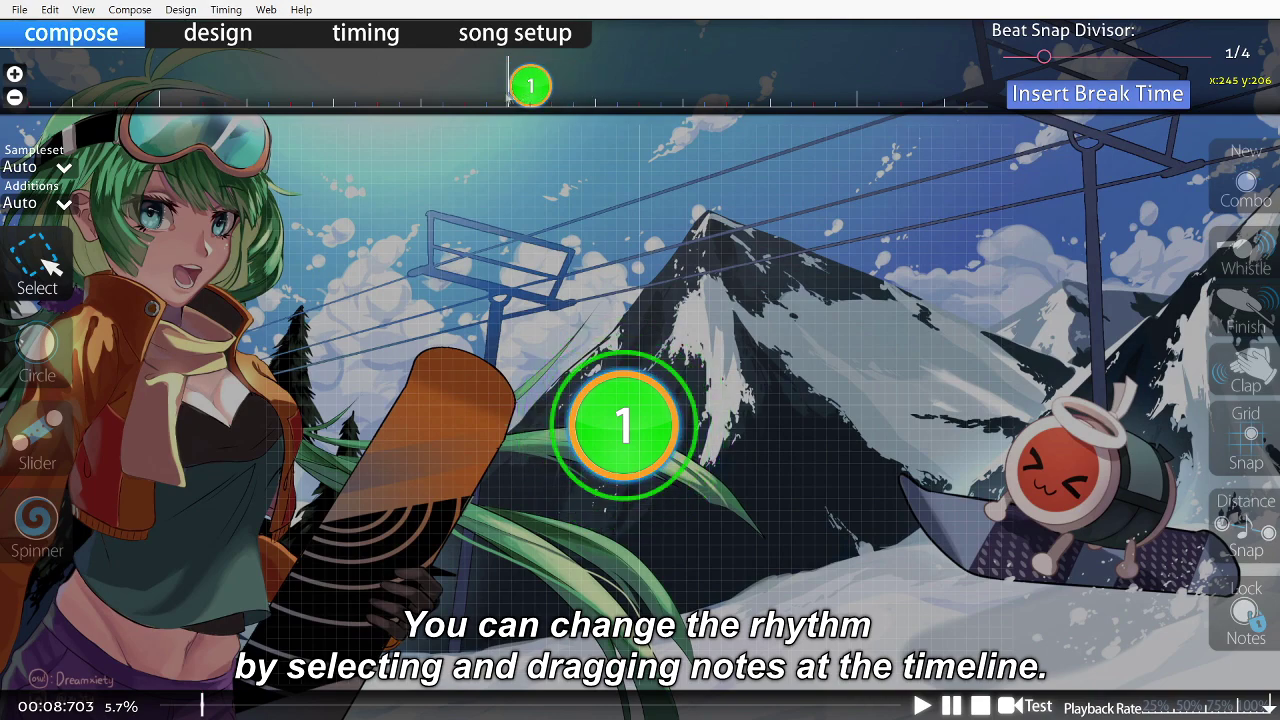
{"action": "key", "text": "ctrl+z"}
{"action": "key", "text": "ctrl+z"}
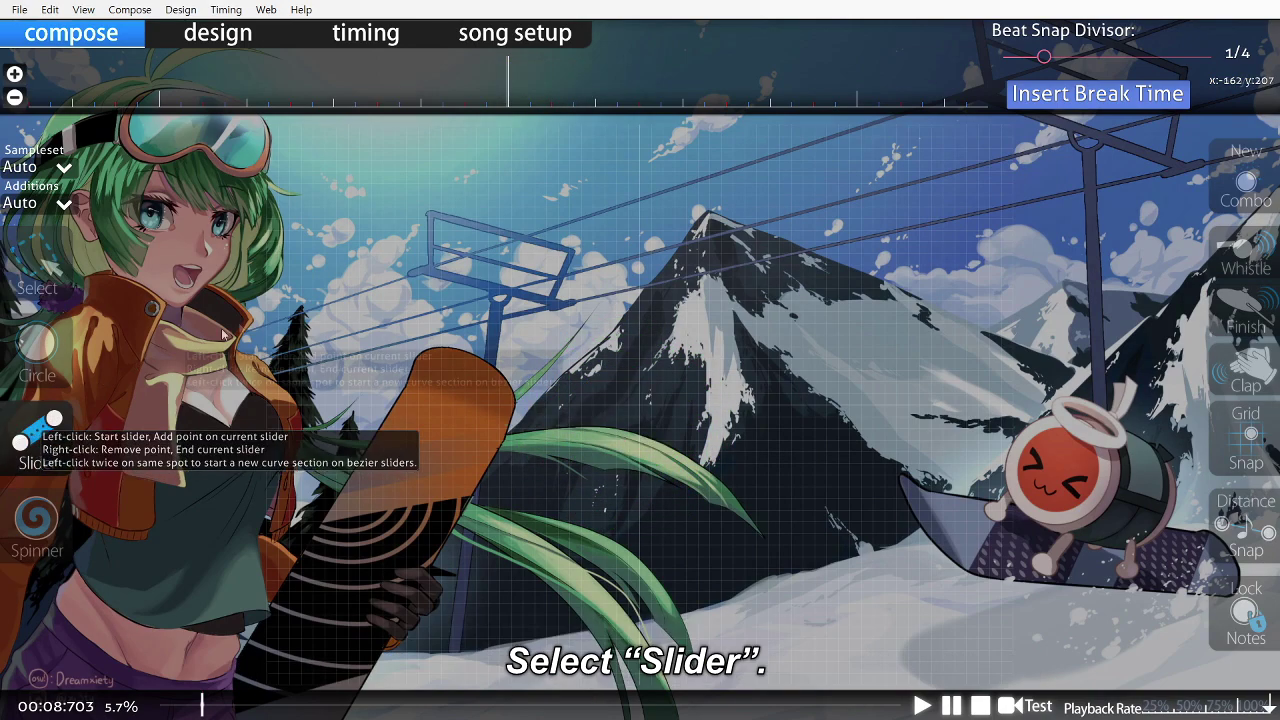
Step: Draw a slider running from the left side of the playfield to the right
{"action": "left_click", "coordinate": [32, 428]}
{"action": "left_click", "coordinate": [431, 407]}
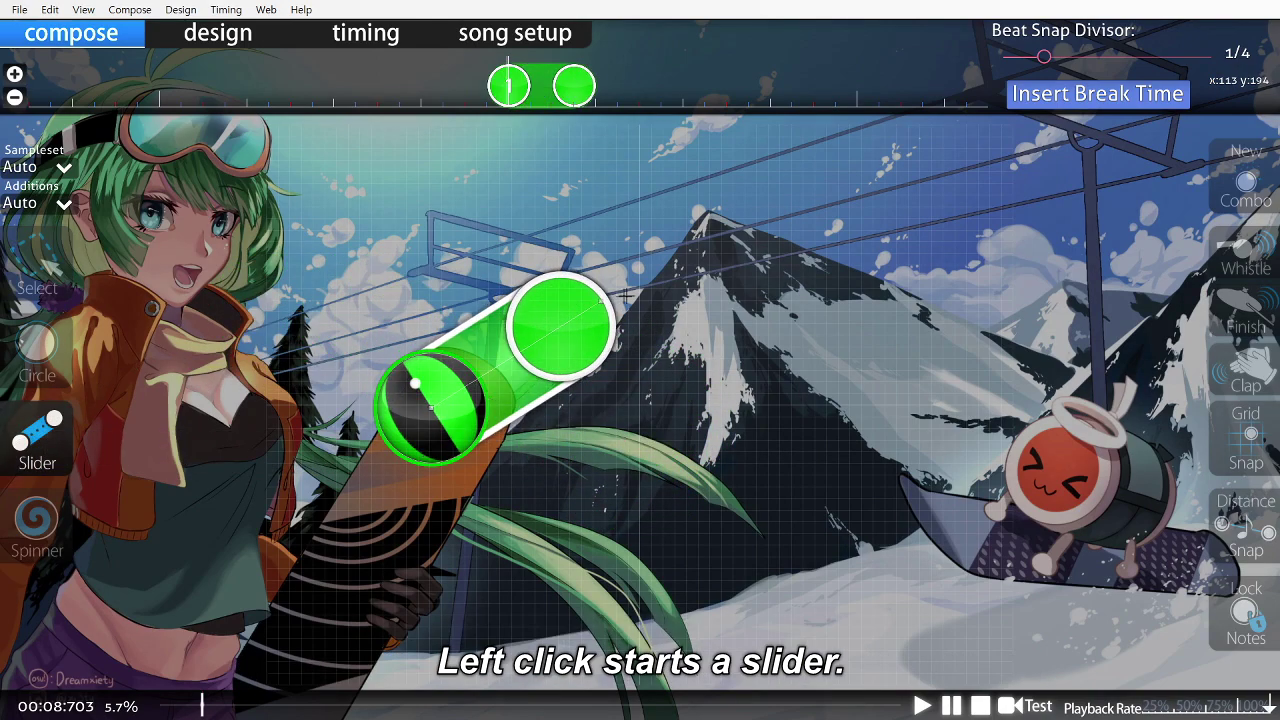
{"action": "right_click", "coordinate": [789, 378]}
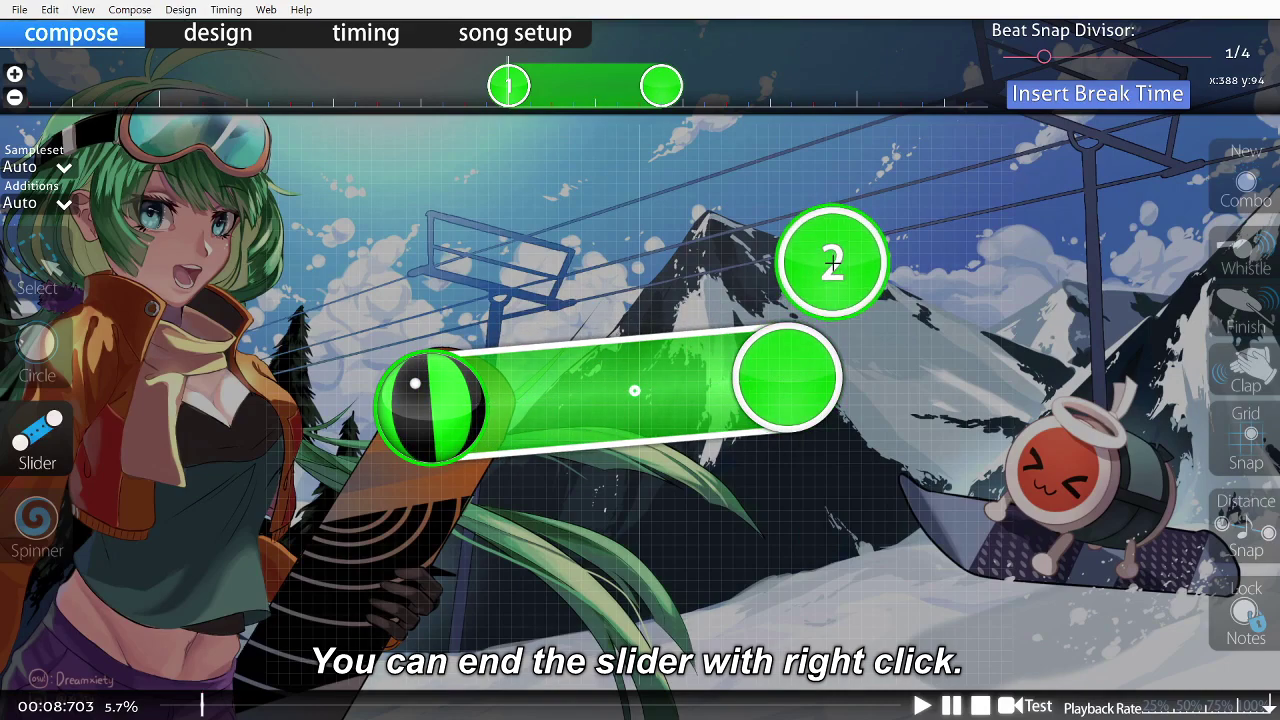
Step: Bend the slider with two added control points and a sharp corner
{"action": "key", "text": "1"}
{"action": "left_click", "coordinate": [574, 357]}
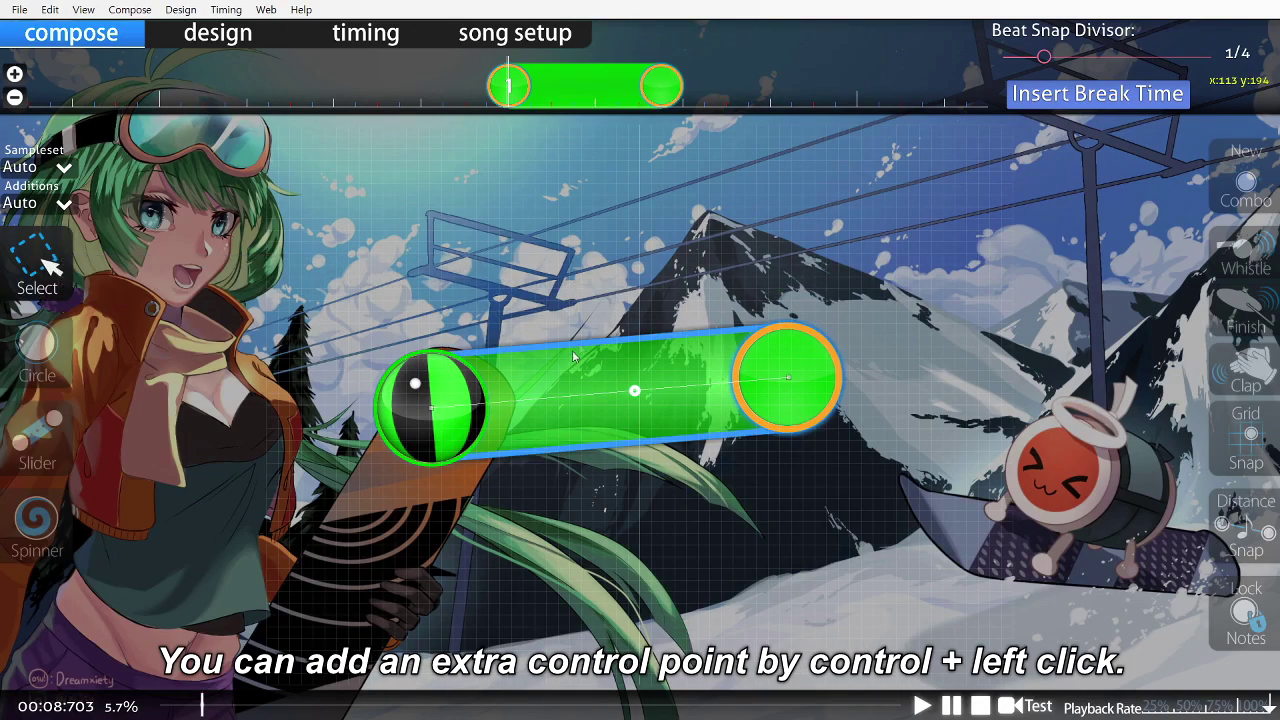
{"action": "left_click", "coordinate": [577, 294], "text": "ctrl"}
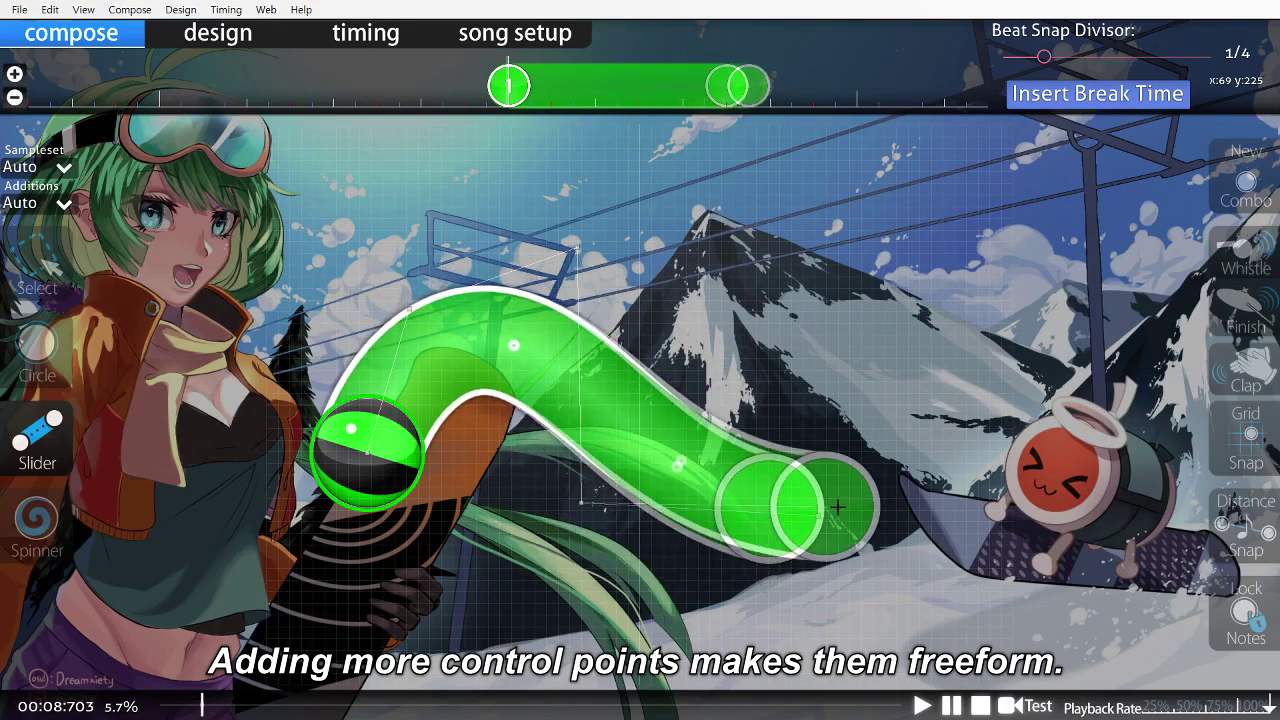
{"action": "left_click", "coordinate": [838, 507]}
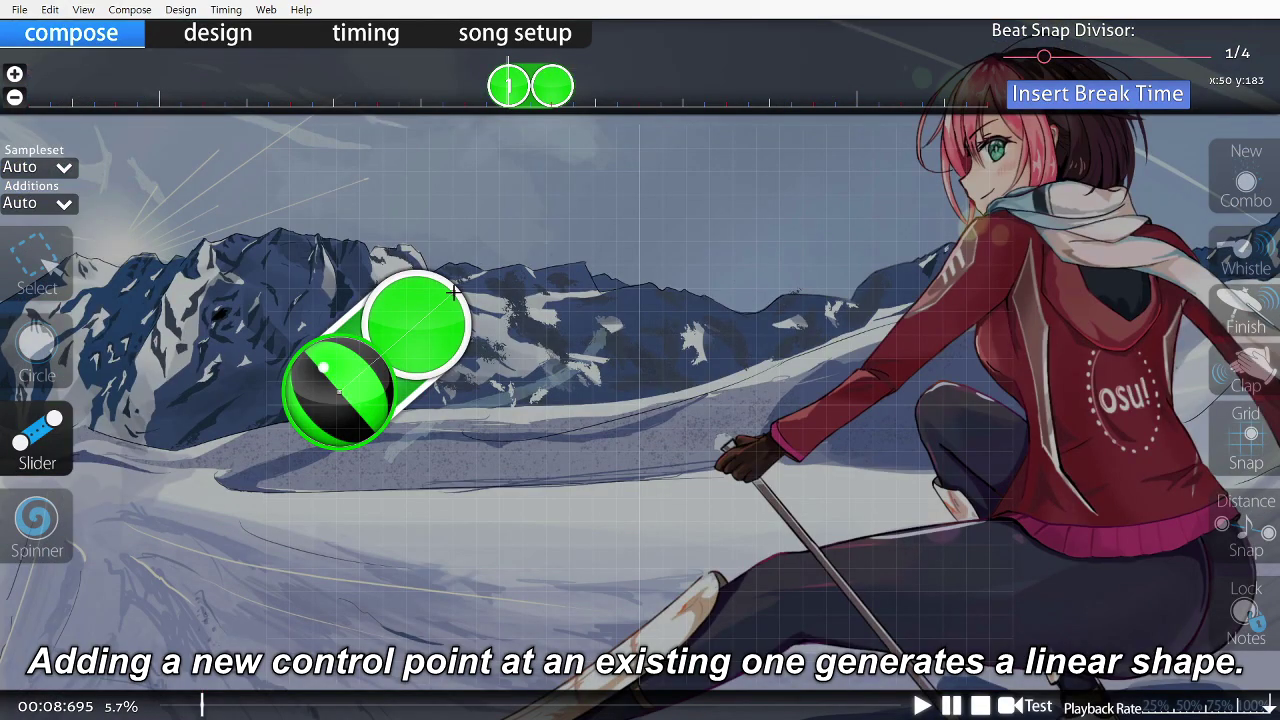
{"action": "double_click", "coordinate": [453, 290]}
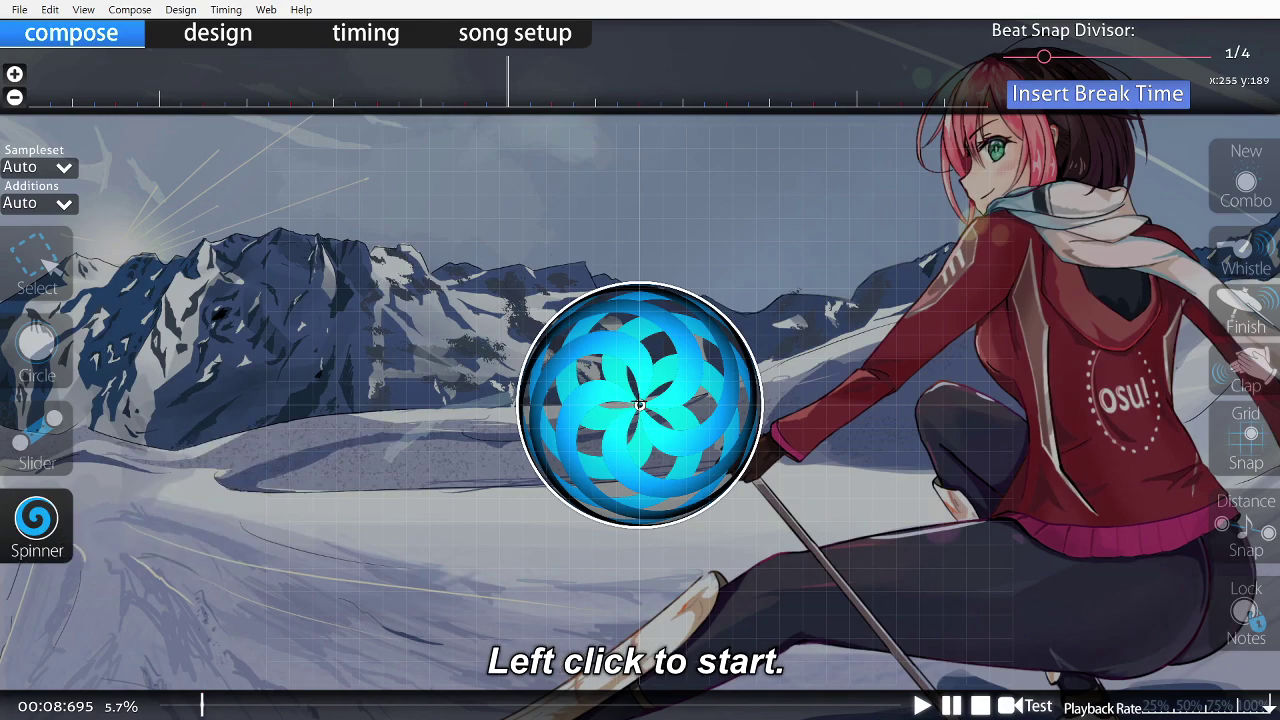
Step: Place a spinner at 00:08:695 and drag its end later to lengthen it
{"action": "left_click", "coordinate": [640, 404]}
{"action": "scroll", "coordinate": [640, 404], "scroll_direction": "down", "scroll_amount": 10}
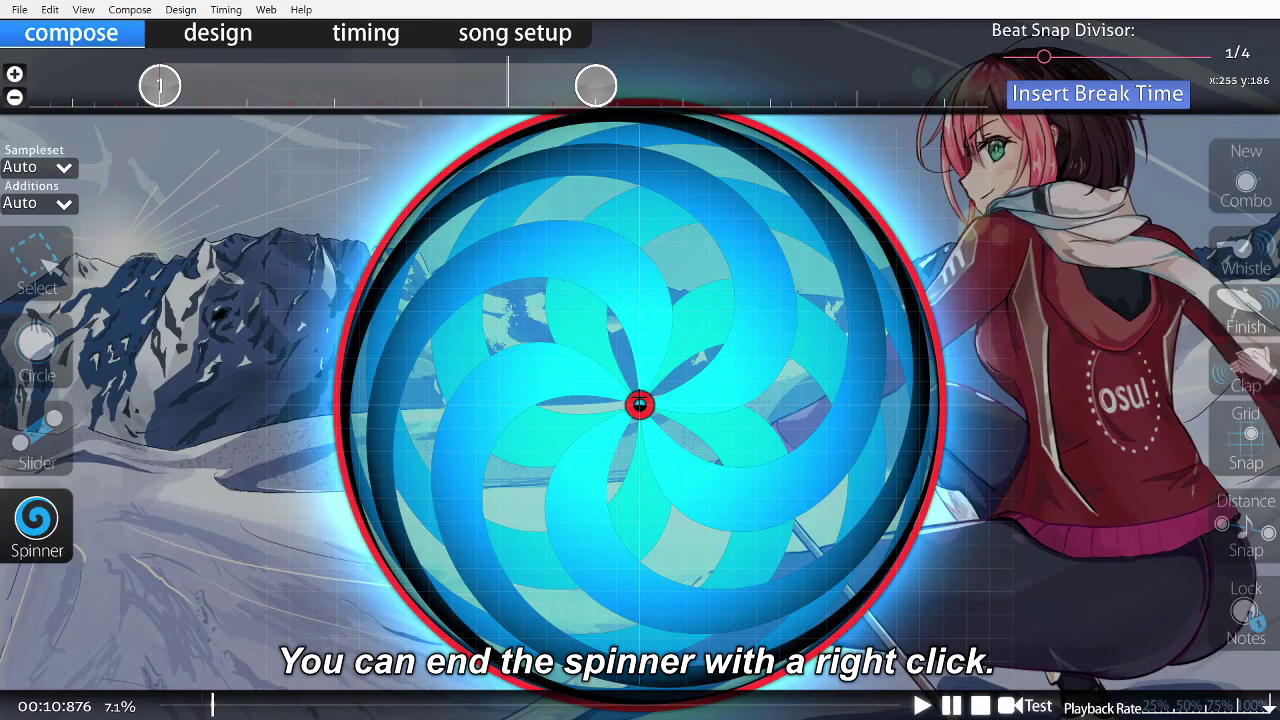
{"action": "right_click", "coordinate": [621, 389]}
{"action": "key", "text": "1"}
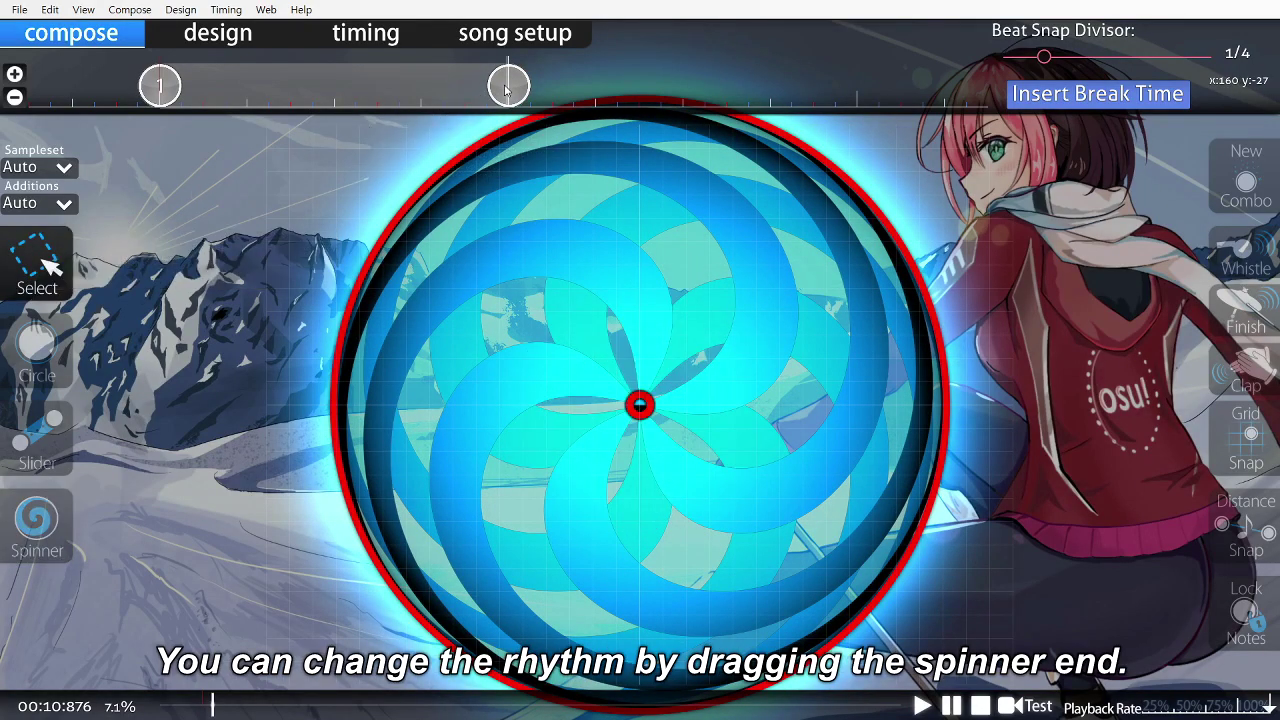
{"action": "left_click_drag", "start_coordinate": [508, 85], "coordinate": [845, 88]}
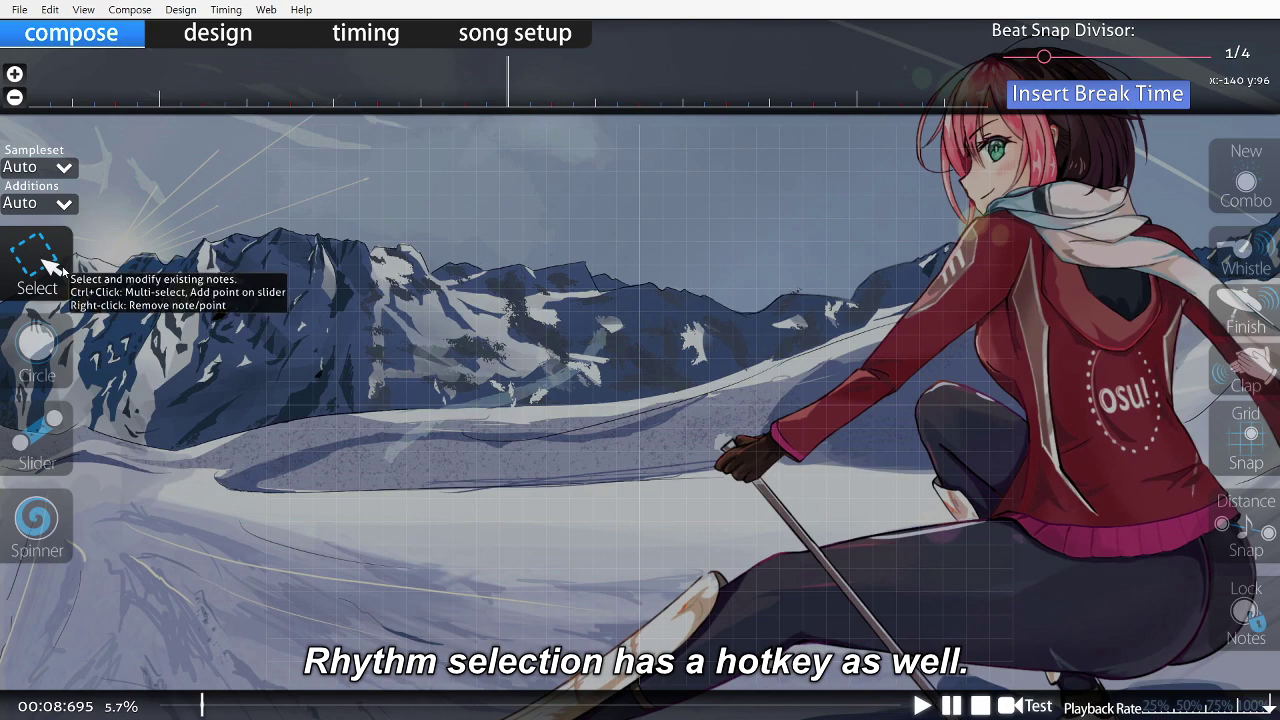
Step: Cycle through the circle, slider, spinner and select tools with keys 1-4
{"action": "key", "text": "2"}
{"action": "key", "text": "3"}
{"action": "key", "text": "4"}
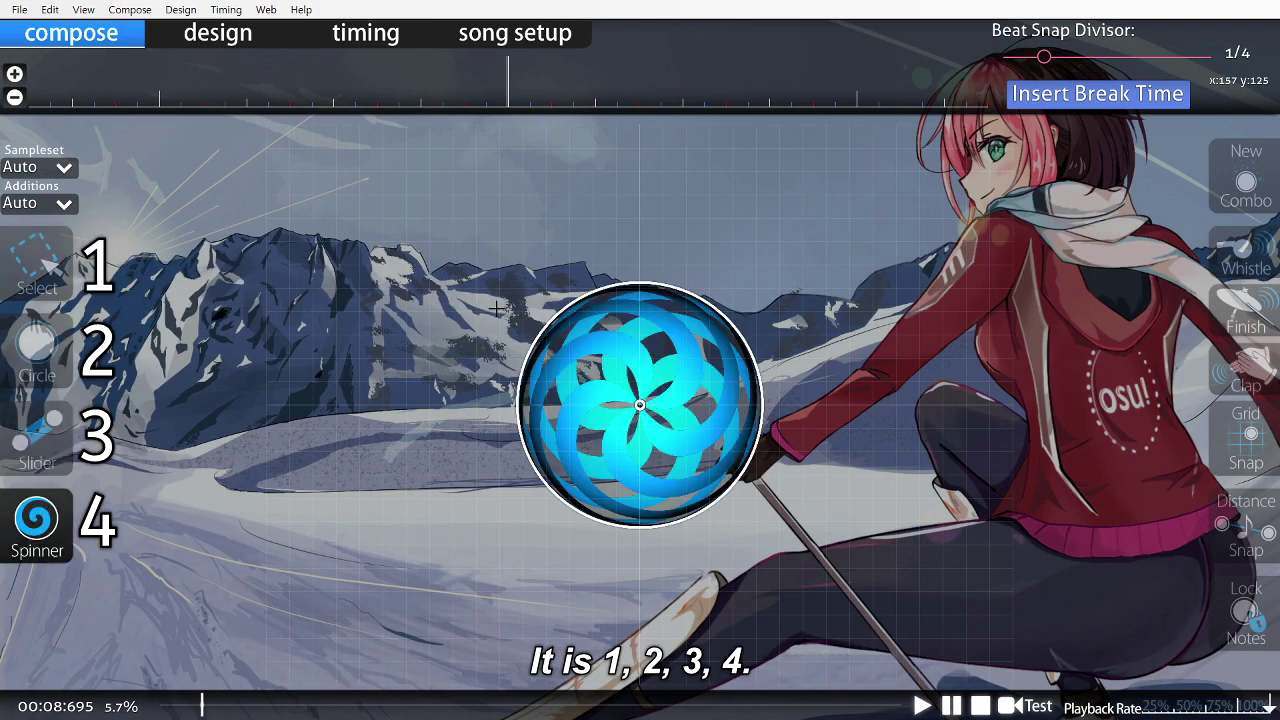
{"action": "key", "text": "1"}
{"action": "key", "text": "4"}
{"action": "key", "text": "2"}
{"action": "key", "text": "1"}
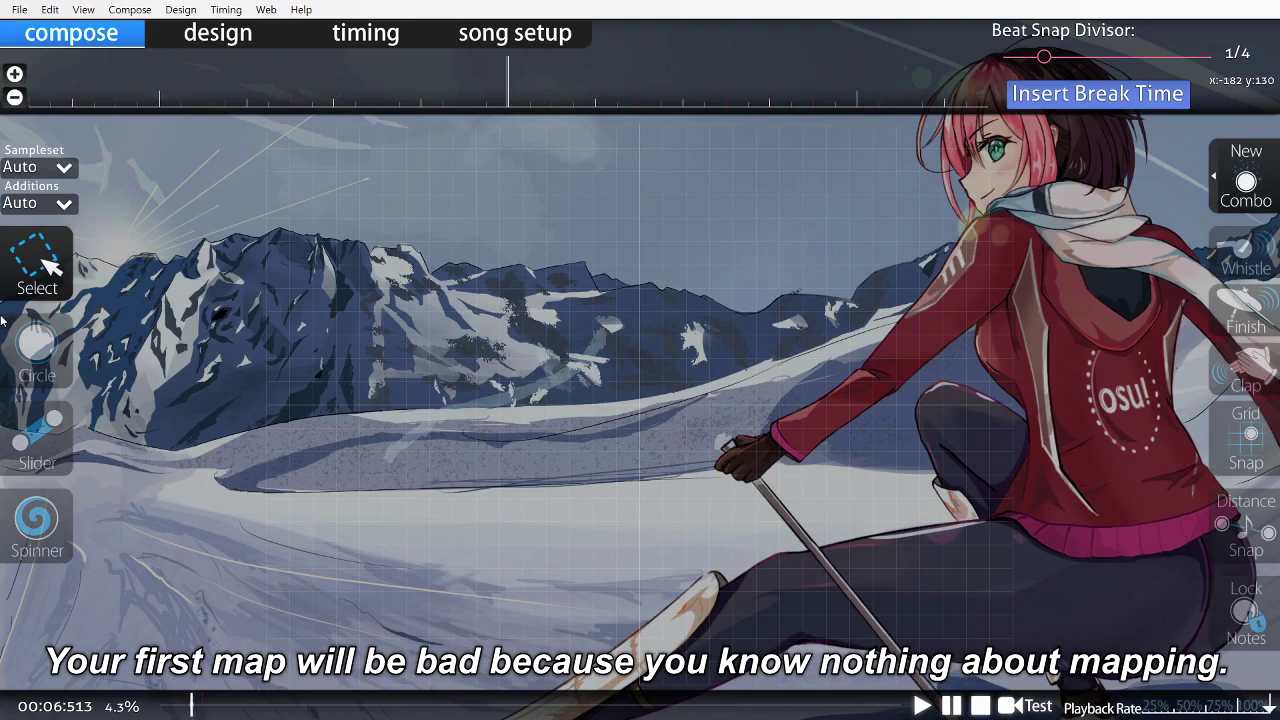
{"action": "key", "text": "2"}
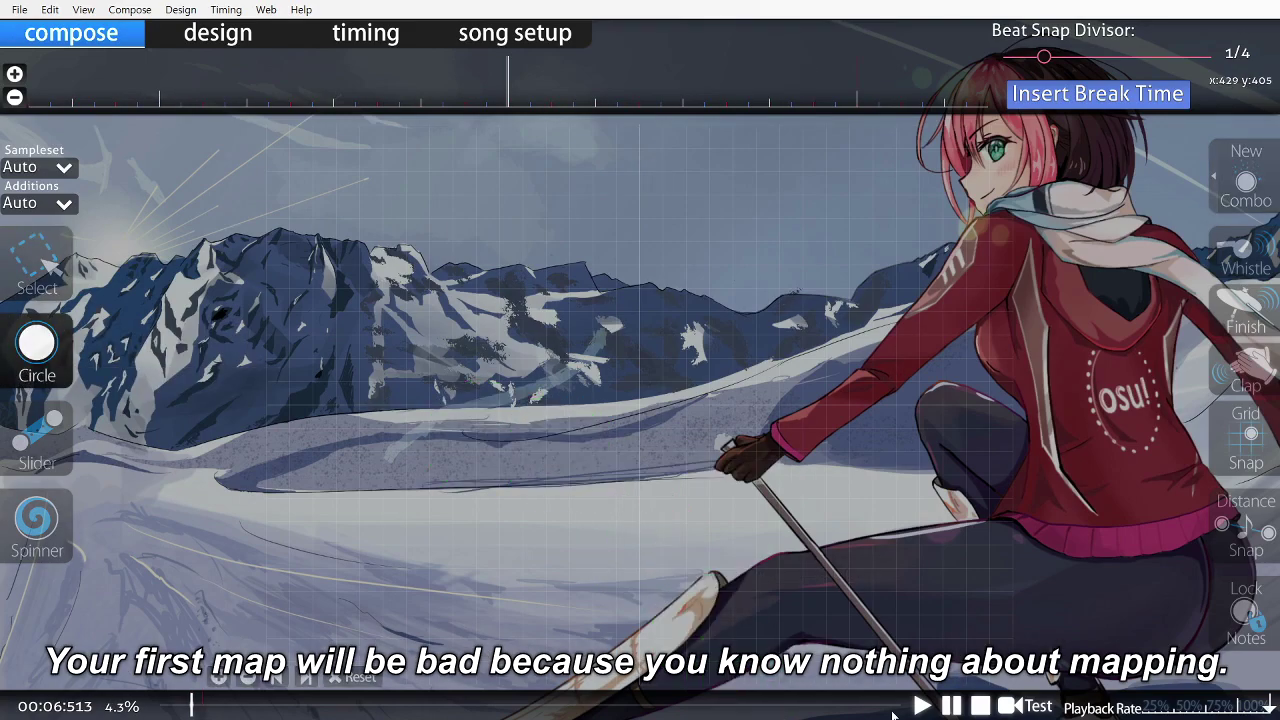
{"action": "left_click", "coordinate": [921, 706]}
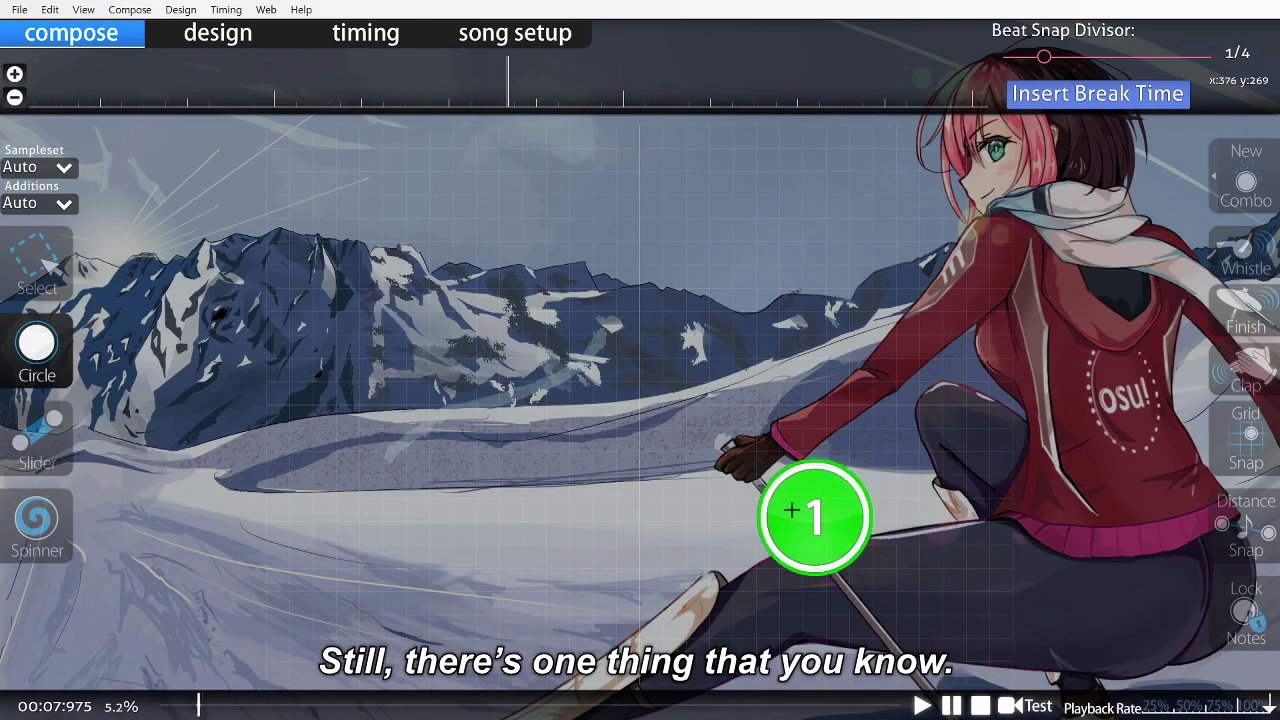
{"action": "left_click", "coordinate": [439, 277]}
{"action": "left_click", "coordinate": [779, 524]}
{"action": "left_click", "coordinate": [521, 219]}
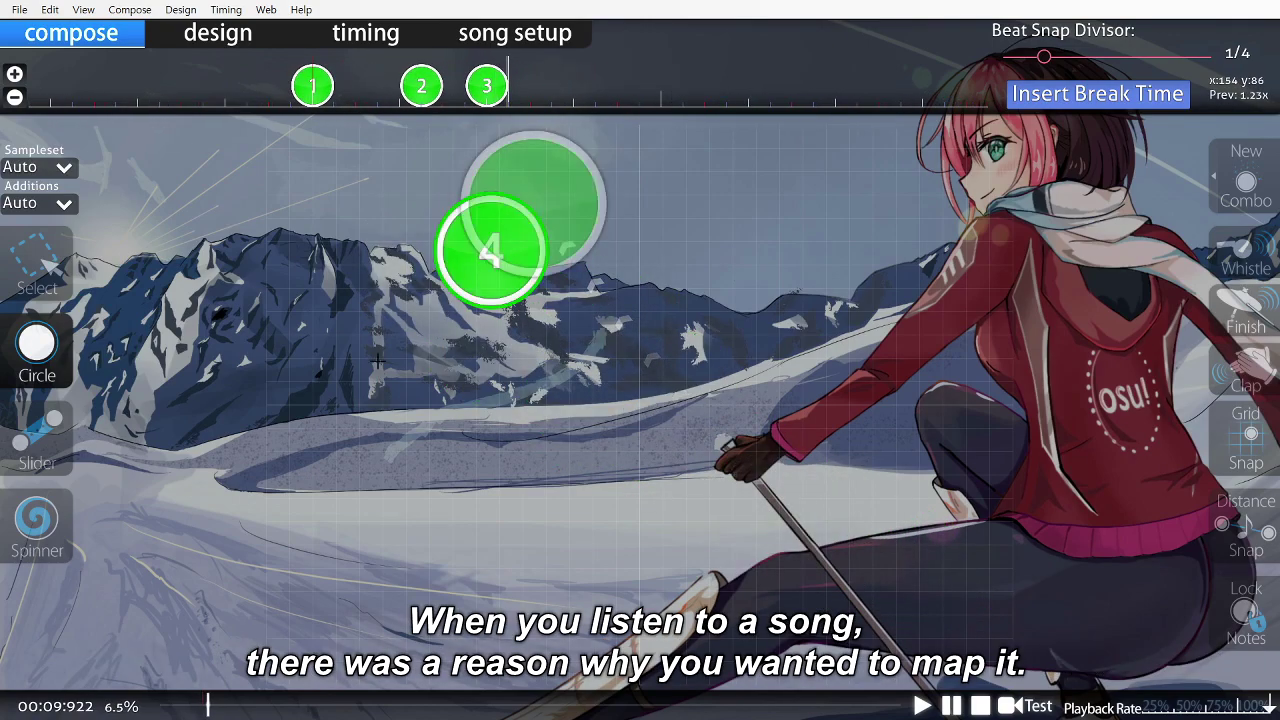
{"action": "left_click", "coordinate": [312, 442]}
{"action": "left_click", "coordinate": [947, 397]}
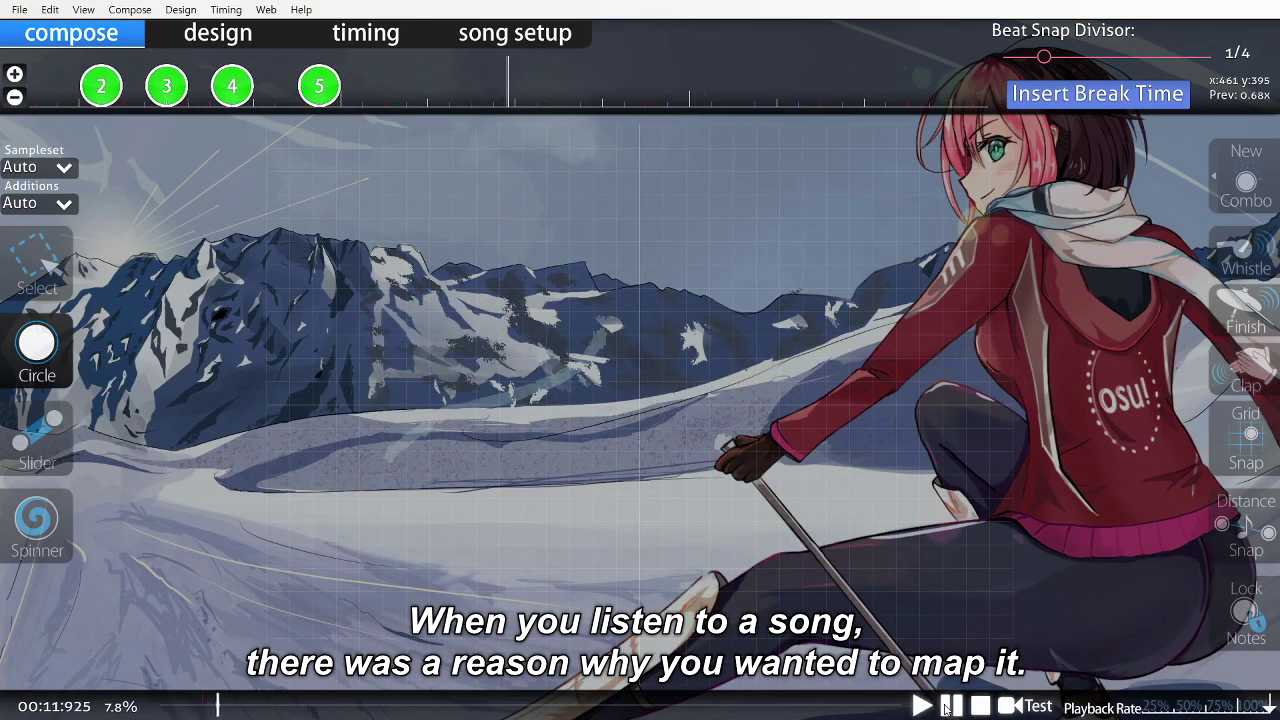
{"action": "key", "text": "space"}
{"action": "scroll", "coordinate": [543, 357], "scroll_direction": "up", "scroll_amount": 1}
{"action": "key", "text": "1"}
{"action": "scroll", "coordinate": [526, 344], "scroll_direction": "up", "scroll_amount": 2}
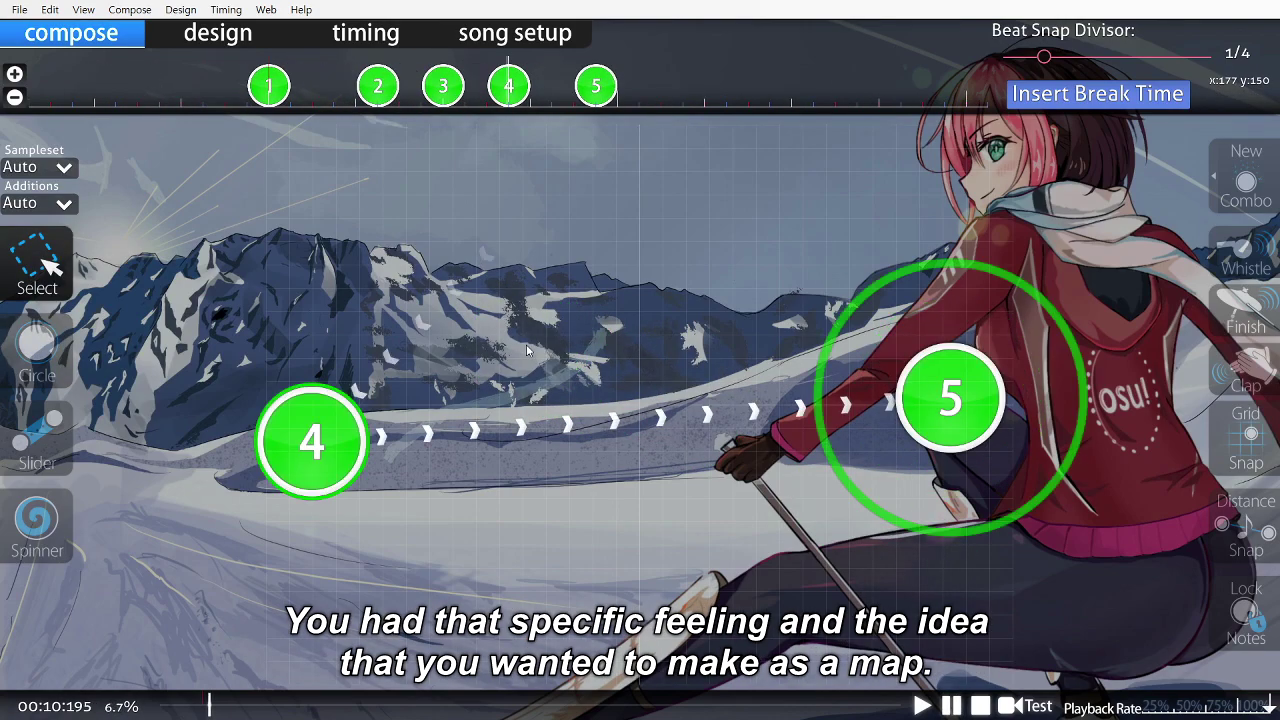
{"action": "scroll", "coordinate": [540, 124], "scroll_direction": "up", "scroll_amount": 3}
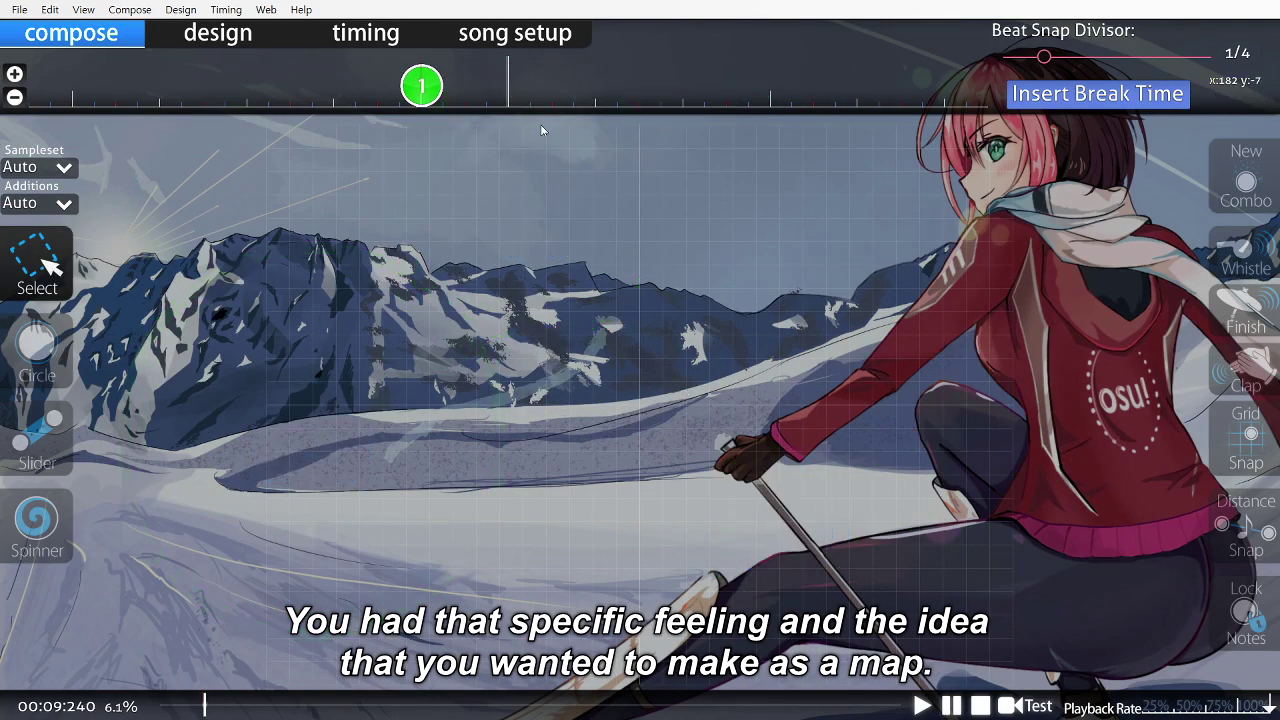
{"action": "key", "text": "ctrl+z"}
{"action": "scroll", "coordinate": [601, 174], "scroll_direction": "down", "scroll_amount": 2}
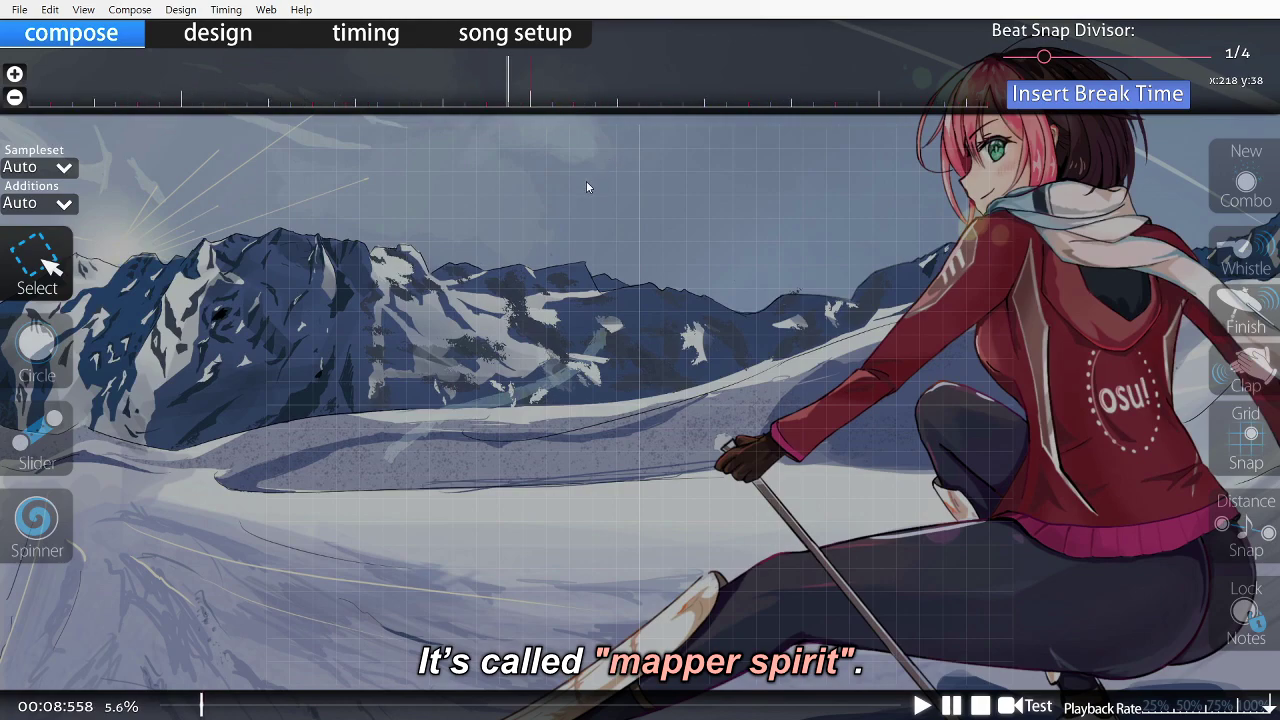
Step: Place hit circles 1-4 on consecutive beats starting at 00:08:695
{"action": "key", "text": "2"}
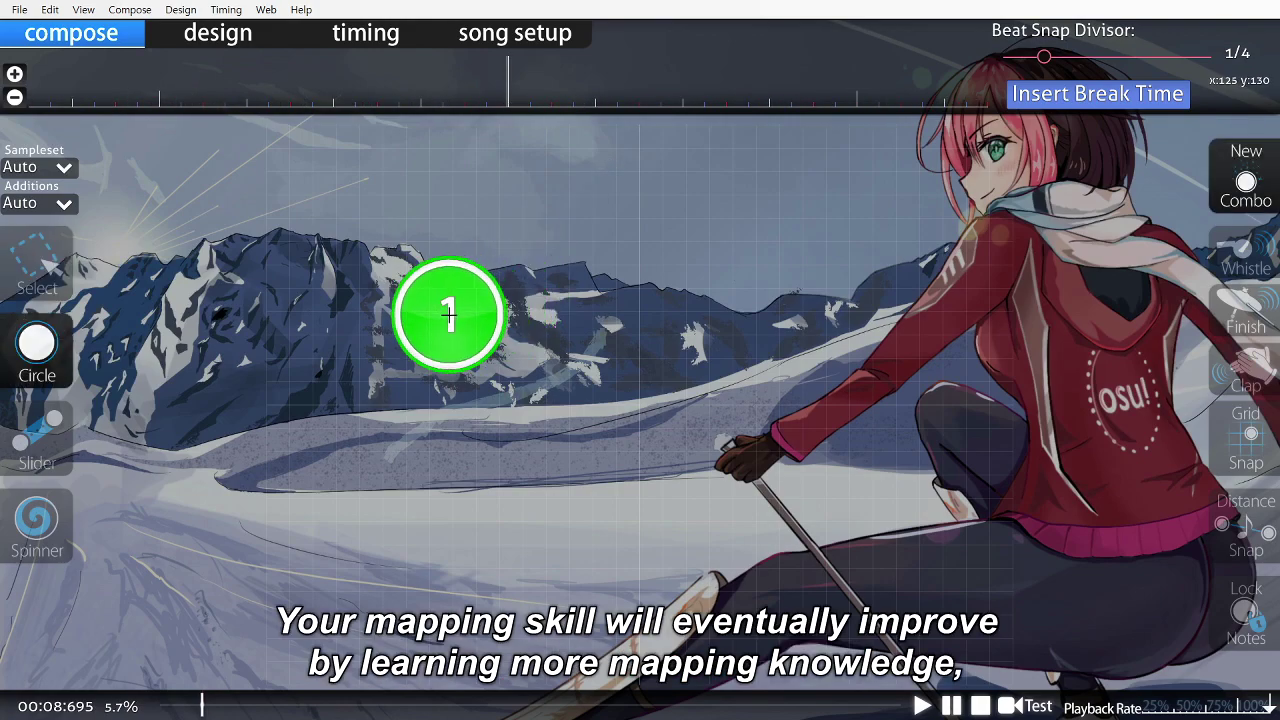
{"action": "left_click", "coordinate": [451, 295]}
{"action": "scroll", "coordinate": [451, 295], "scroll_direction": "down", "scroll_amount": 1}
{"action": "scroll", "coordinate": [523, 354], "scroll_direction": "down", "scroll_amount": 3}
{"action": "left_click", "coordinate": [523, 515]}
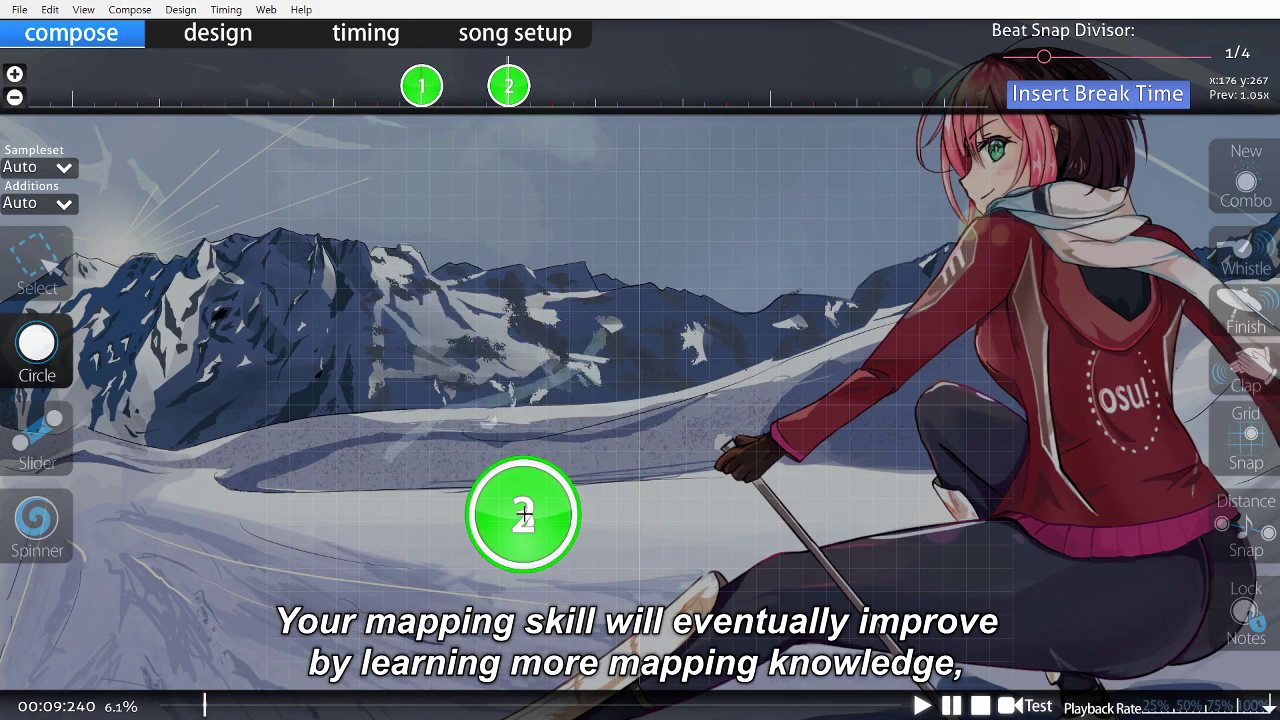
{"action": "scroll", "coordinate": [676, 331], "scroll_direction": "down", "scroll_amount": 4}
{"action": "left_click", "coordinate": [567, 266]}
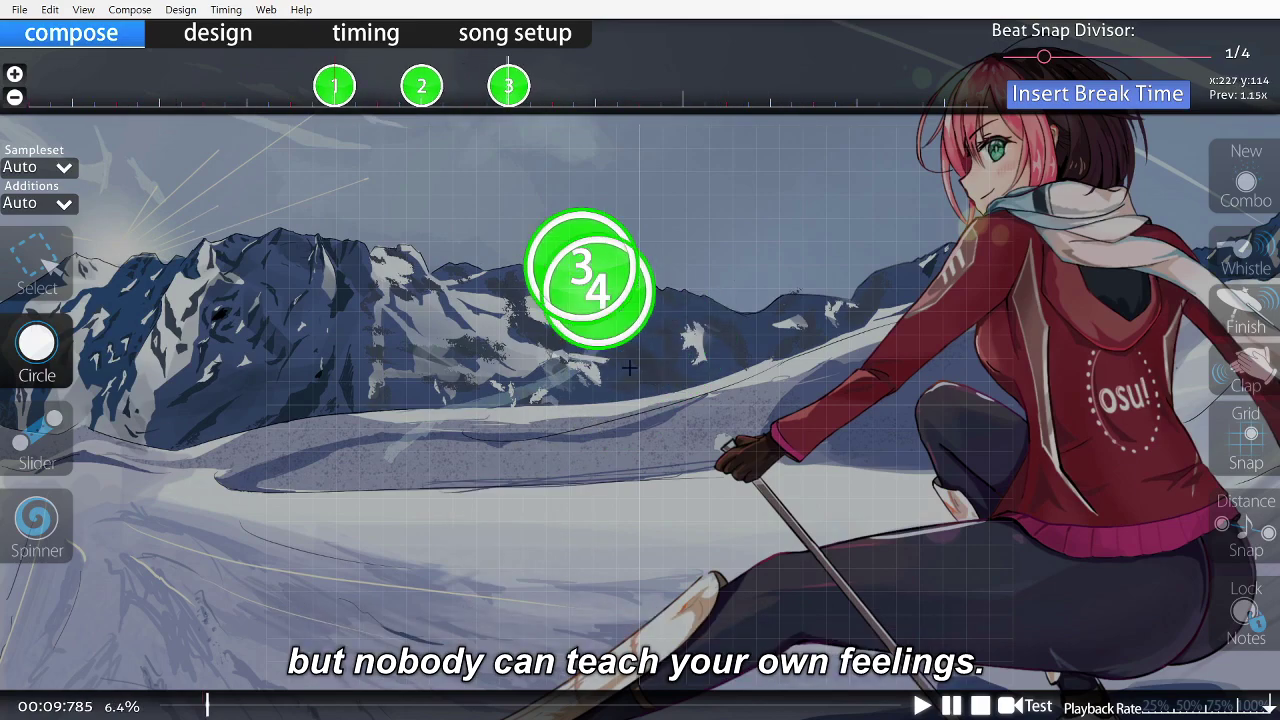
{"action": "scroll", "coordinate": [660, 431], "scroll_direction": "down", "scroll_amount": 4}
{"action": "left_click", "coordinate": [664, 508]}
{"action": "scroll", "coordinate": [677, 508], "scroll_direction": "up", "scroll_amount": 15}
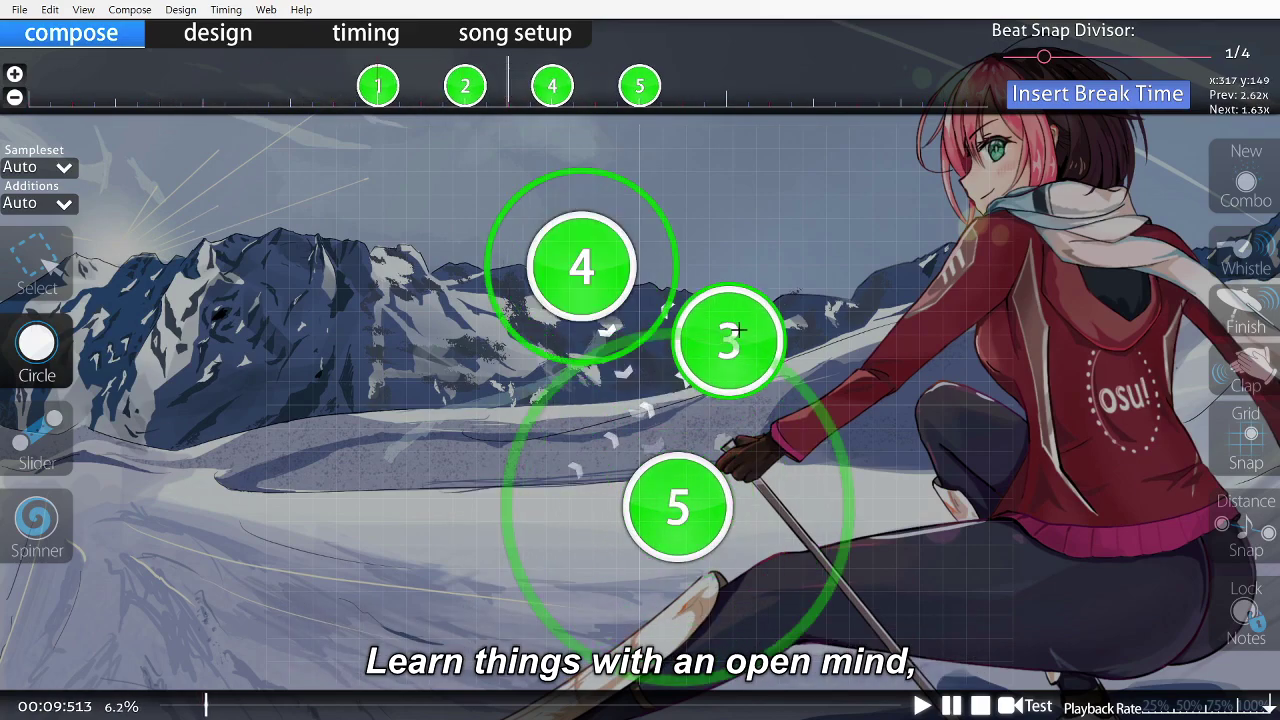
{"action": "key", "text": "1"}
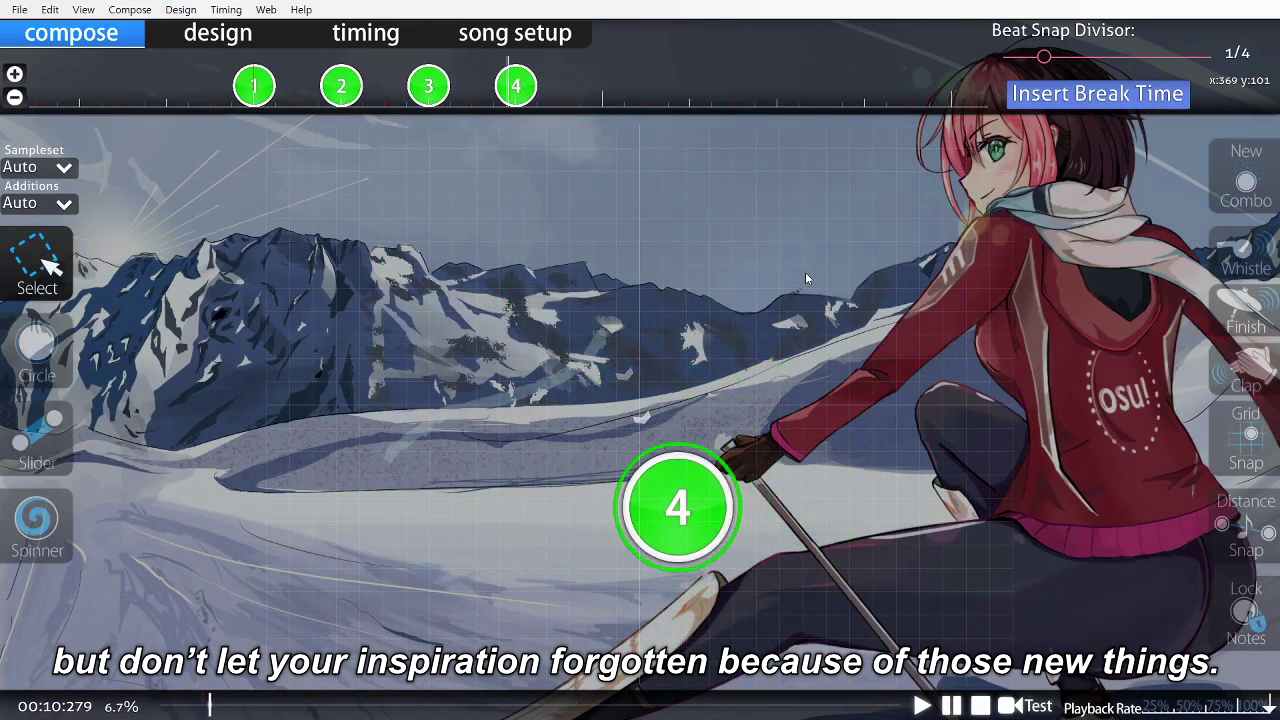
{"action": "scroll", "coordinate": [767, 70], "scroll_direction": "up", "scroll_amount": 10}
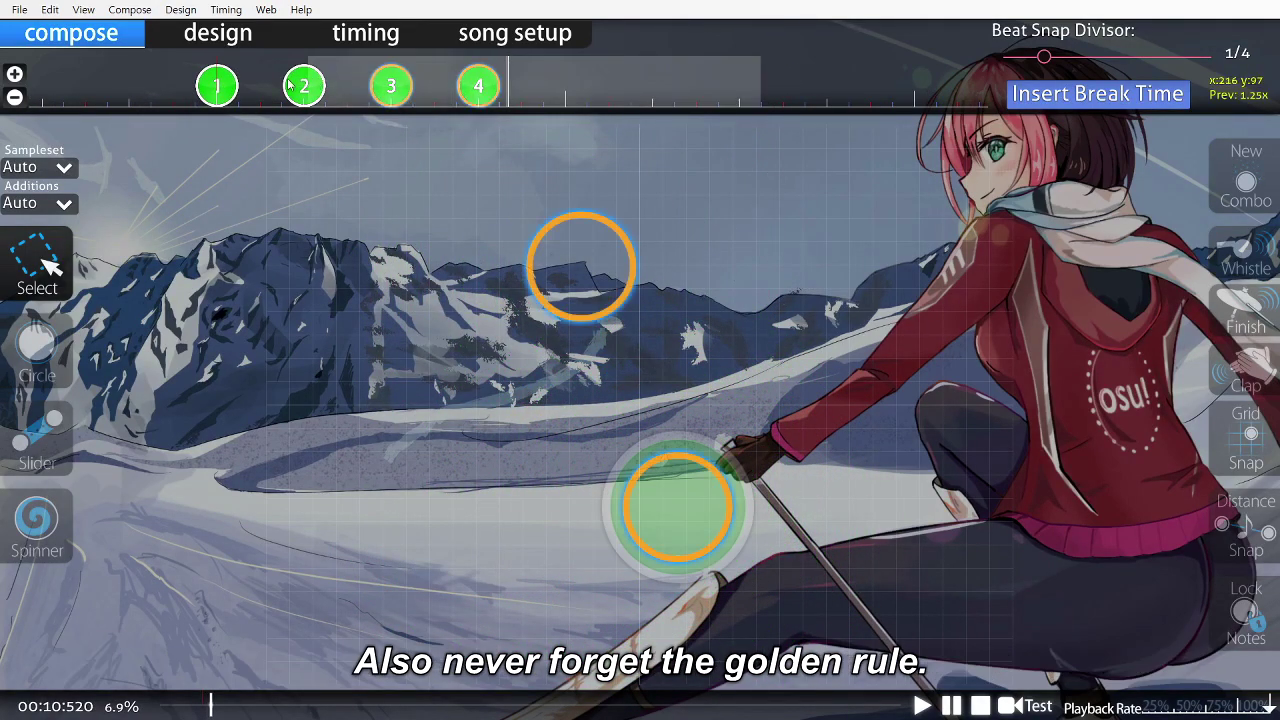